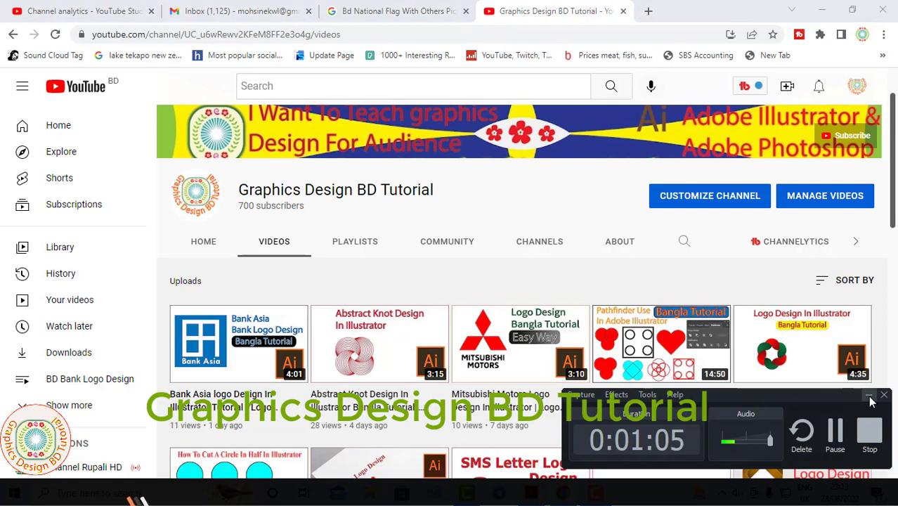
Look through the YouTube channel's uploaded videos and switch to Illustrator
click(869, 397)
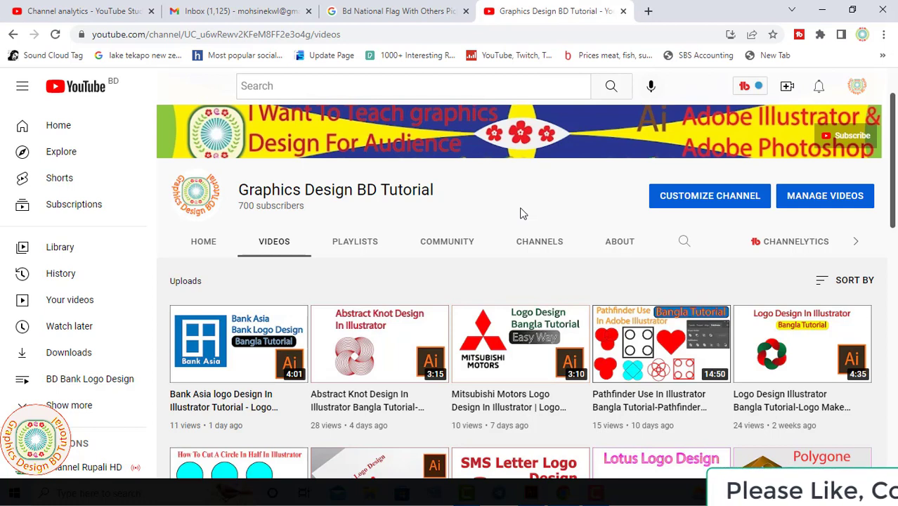
scroll(567, 284, down, 3)
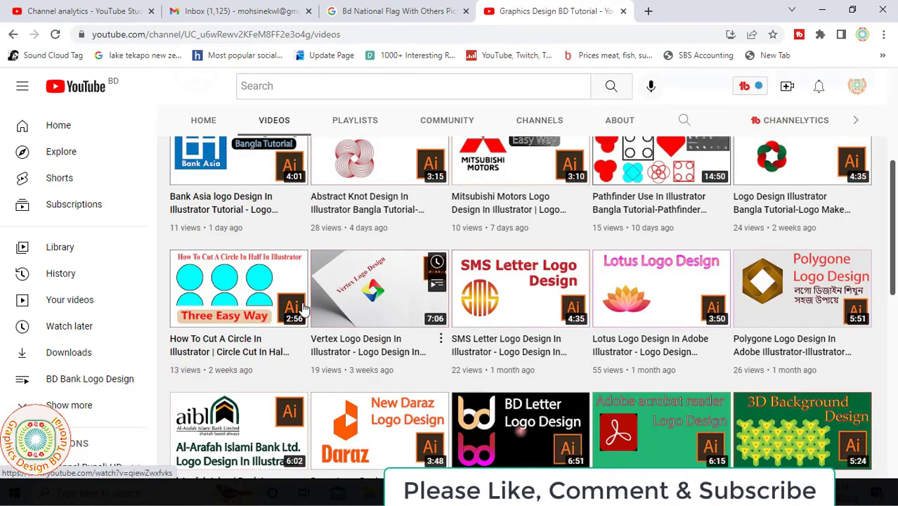
scroll(339, 314, down, 3)
scroll(339, 314, down, 2)
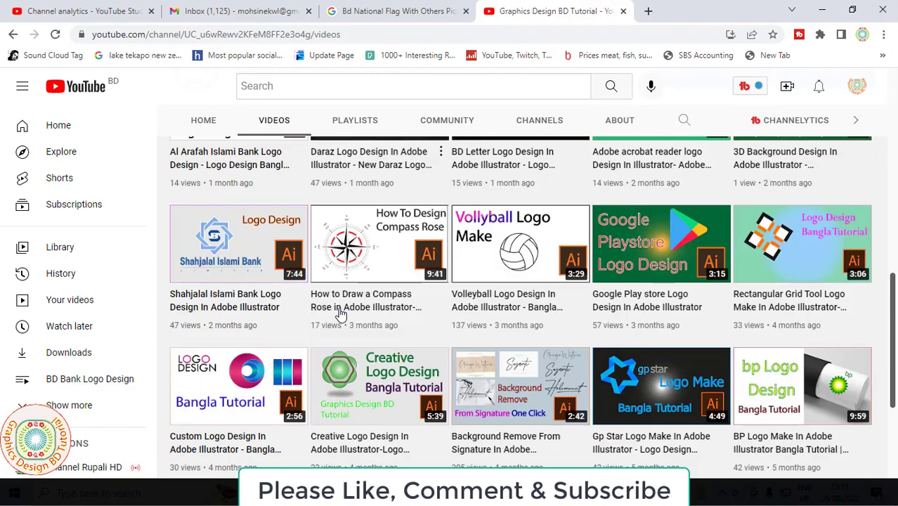
scroll(339, 314, up, 8)
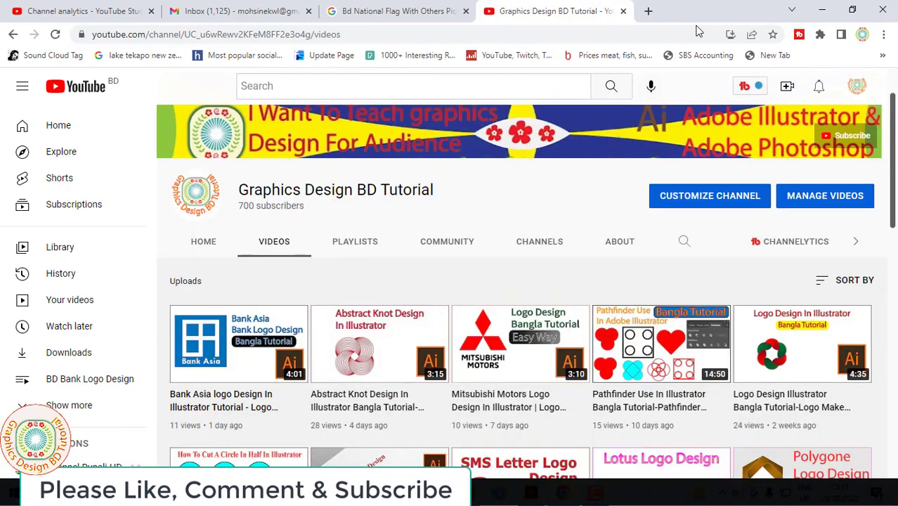
click(822, 9)
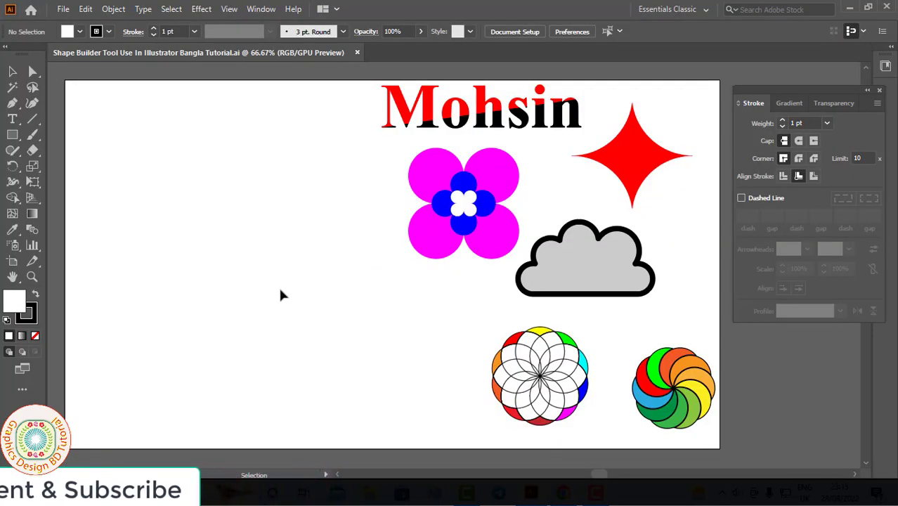
key(space)
drag(310, 272, 301, 277)
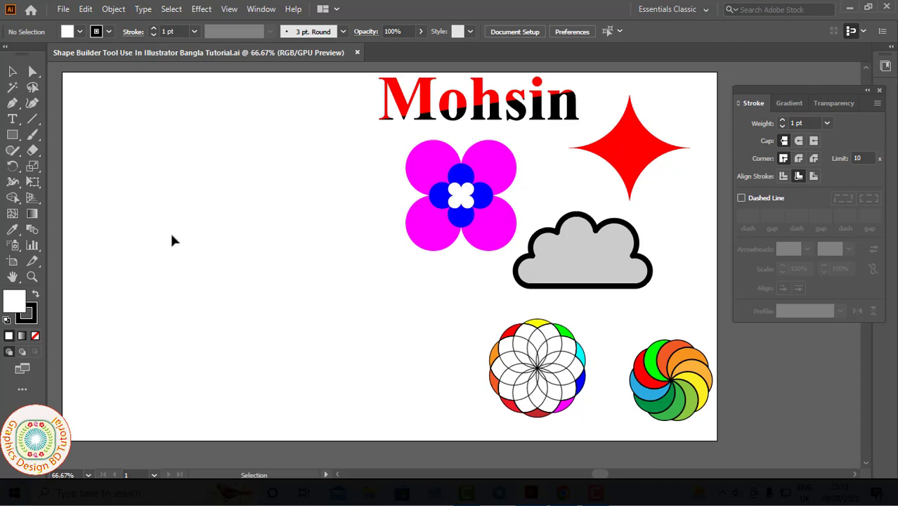
click(12, 198)
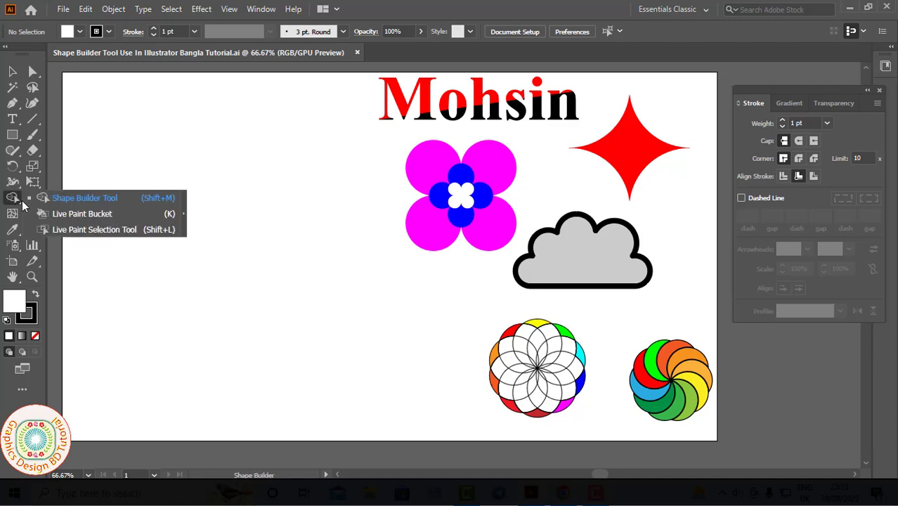
click(78, 198)
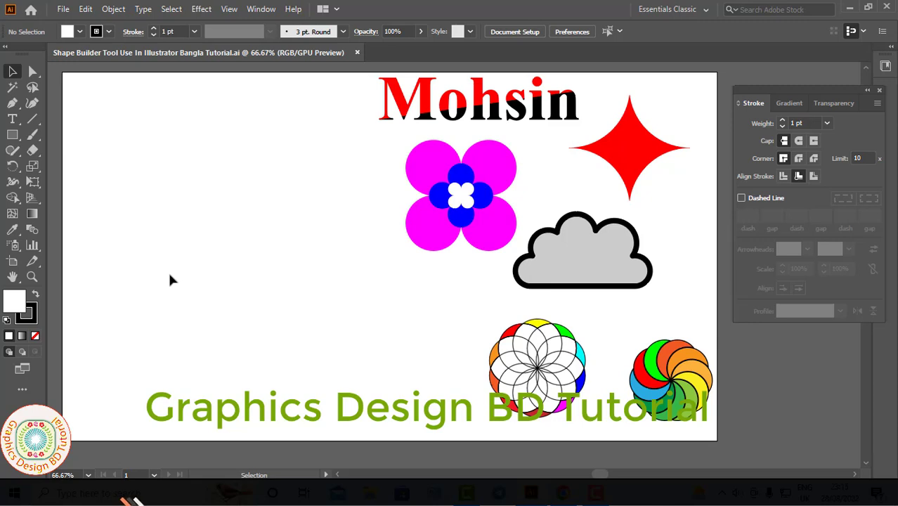
Draw a circle about 171 px in diameter with the Ellipse tool in the artboard's empty area
drag(15, 139, 66, 167)
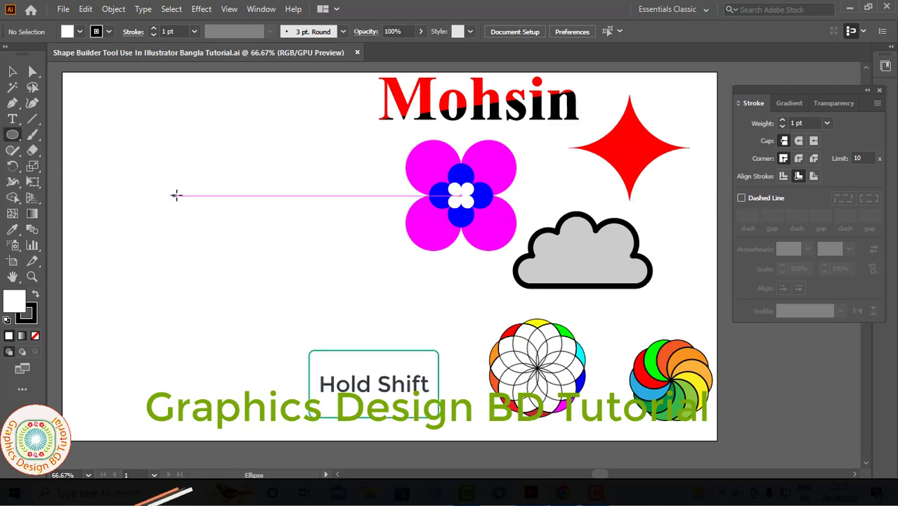
drag(152, 182, 251, 272)
key(v)
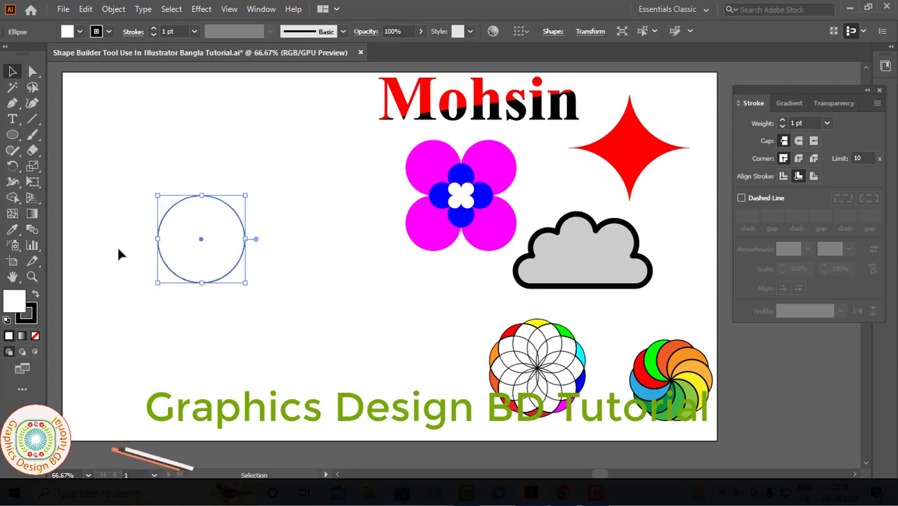
Make a copy of the circle rotated 45° about its bottom anchor point
click(12, 166)
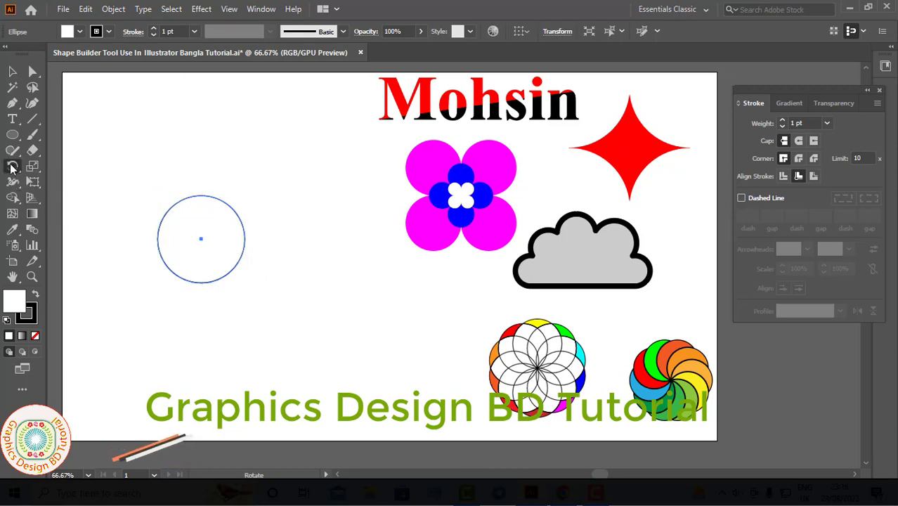
alt+click(201, 282)
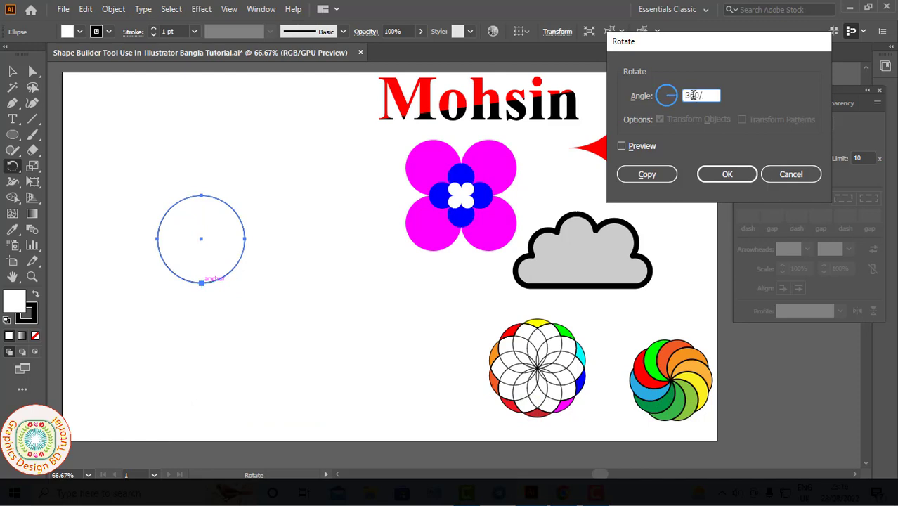
click(623, 146)
click(661, 177)
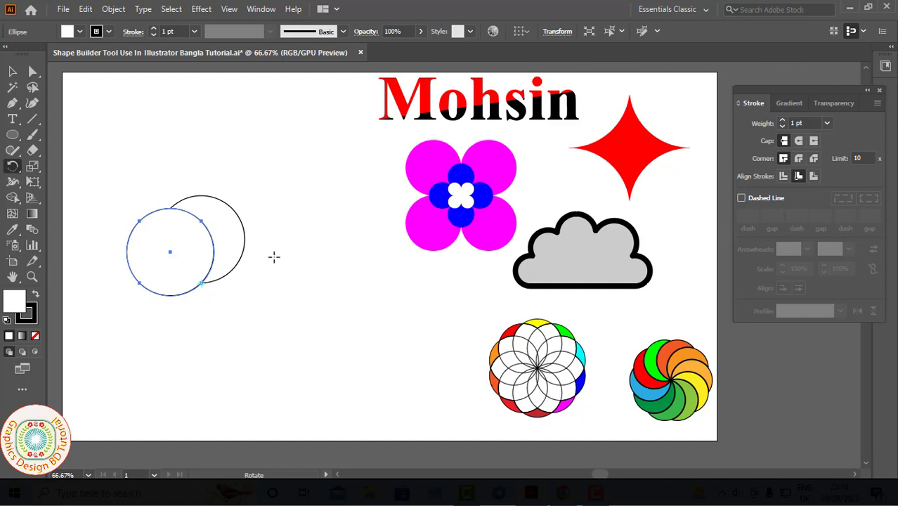
Repeat the rotated copy seven times to close the ring of overlapping circles, and deselect it
key(ctrl)
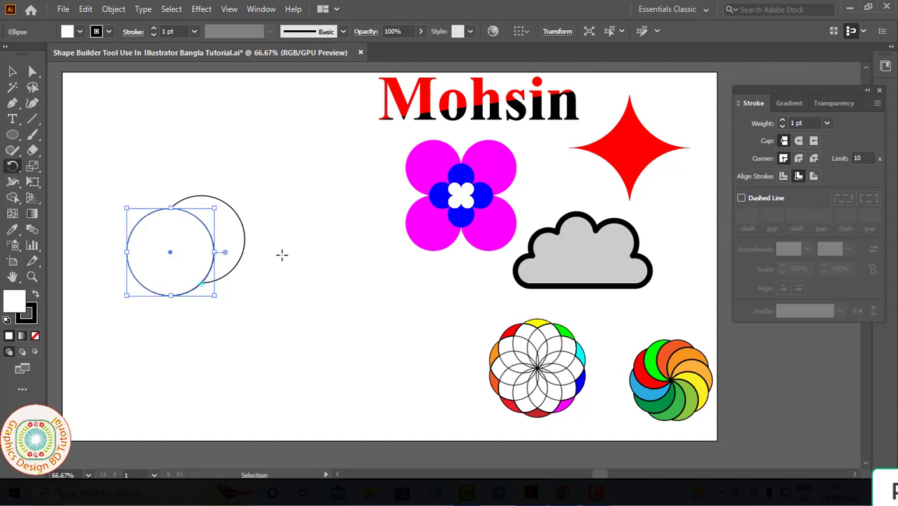
key(ctrl+d)
key(ctrl+d)
key(ctrl+d)
key(ctrl+d)
key(ctrl+d)
key(ctrl+d)
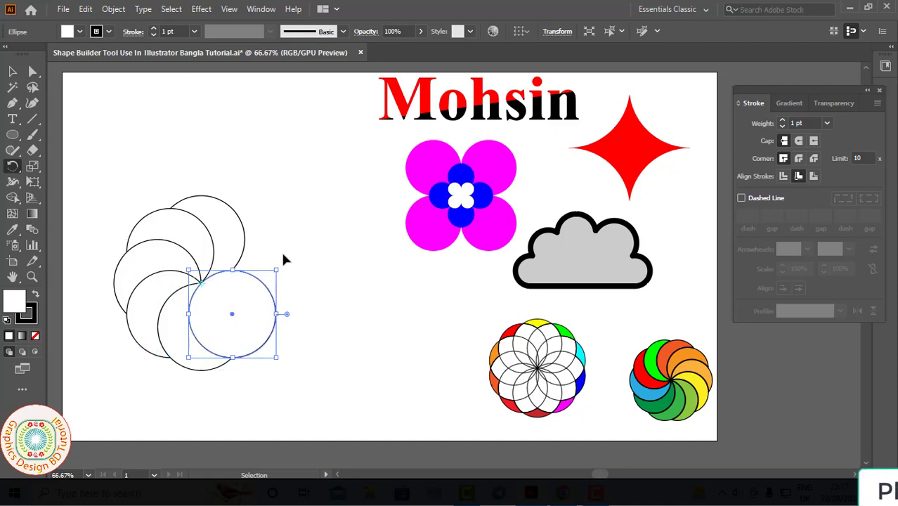
key(ctrl+d)
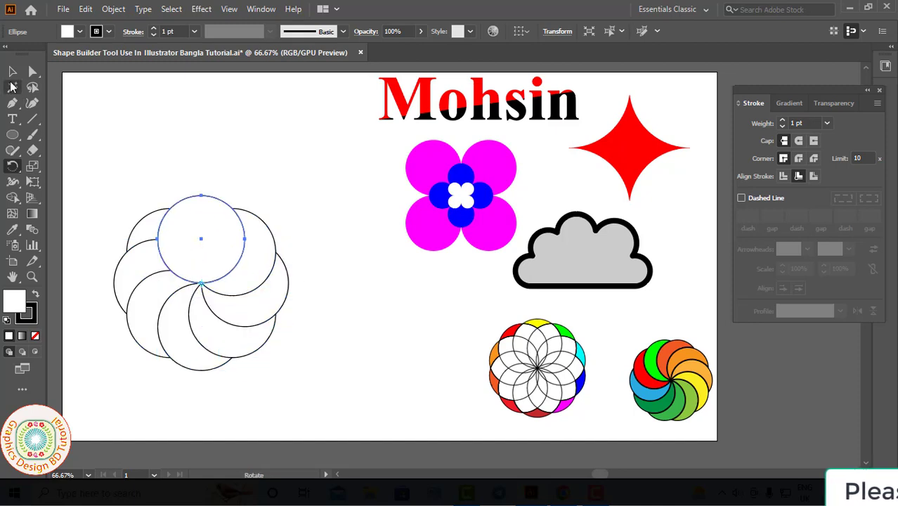
key(v)
click(139, 147)
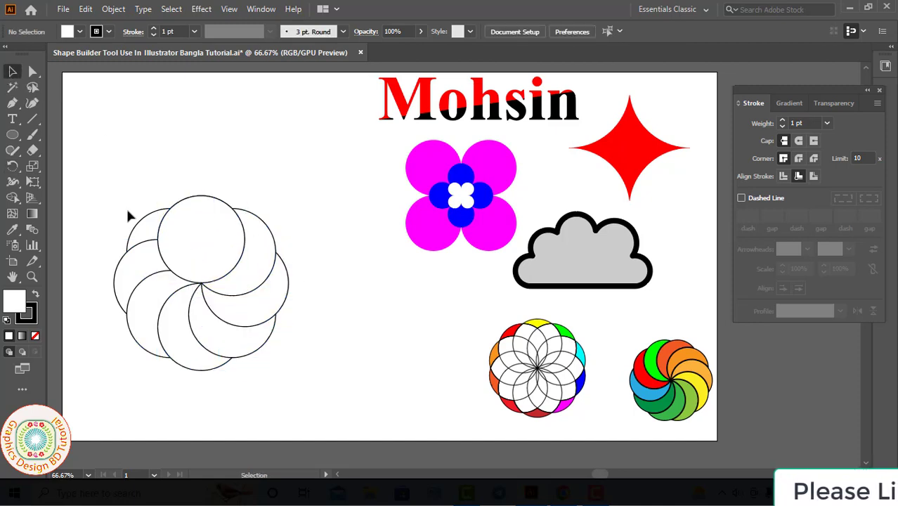
Select all the overlapping circles and merge their segments into eight curved swirl petals with the Shape Builder tool
drag(119, 172, 314, 381)
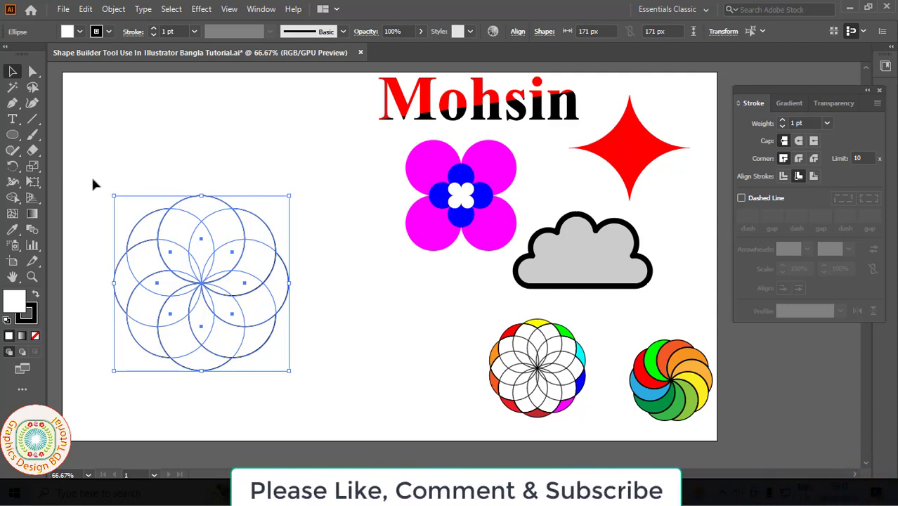
drag(97, 168, 306, 368)
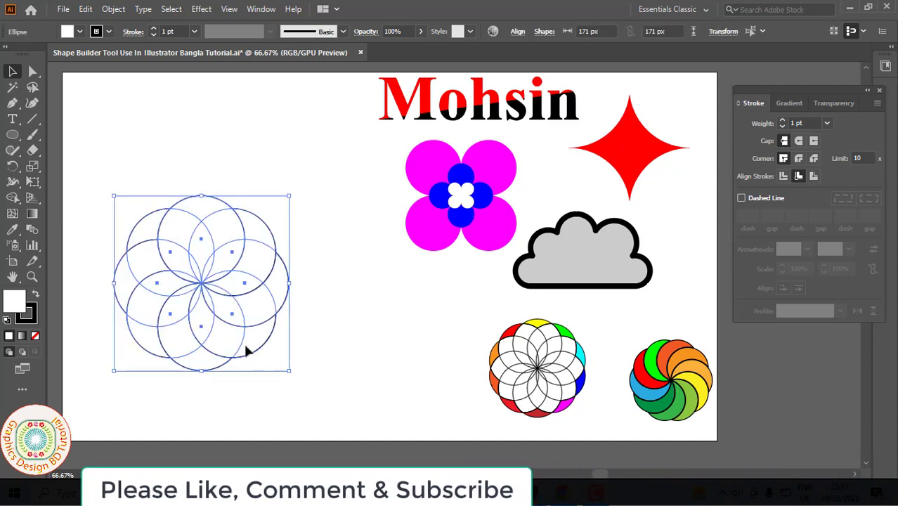
click(14, 199)
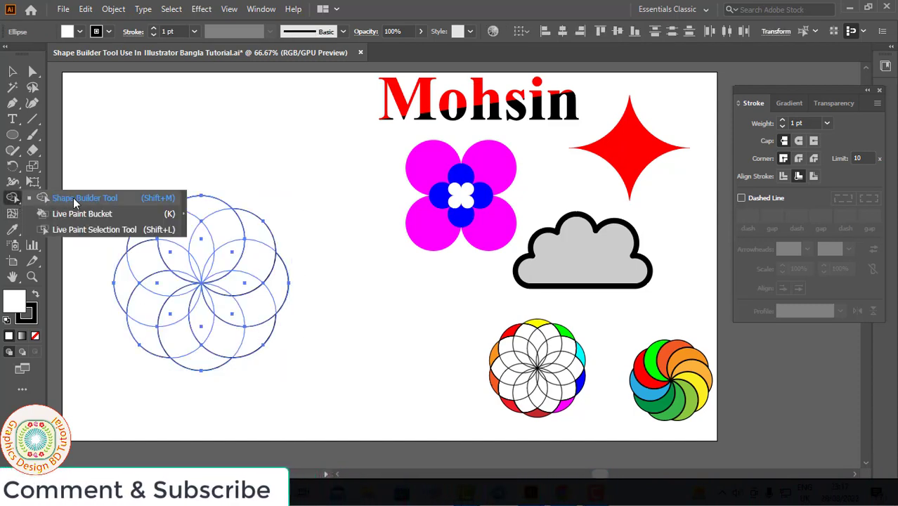
click(73, 197)
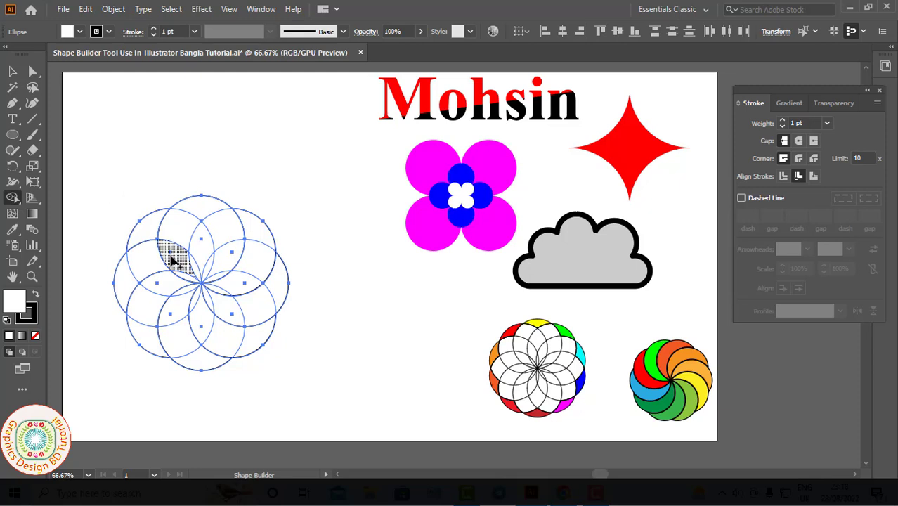
drag(182, 264, 202, 223)
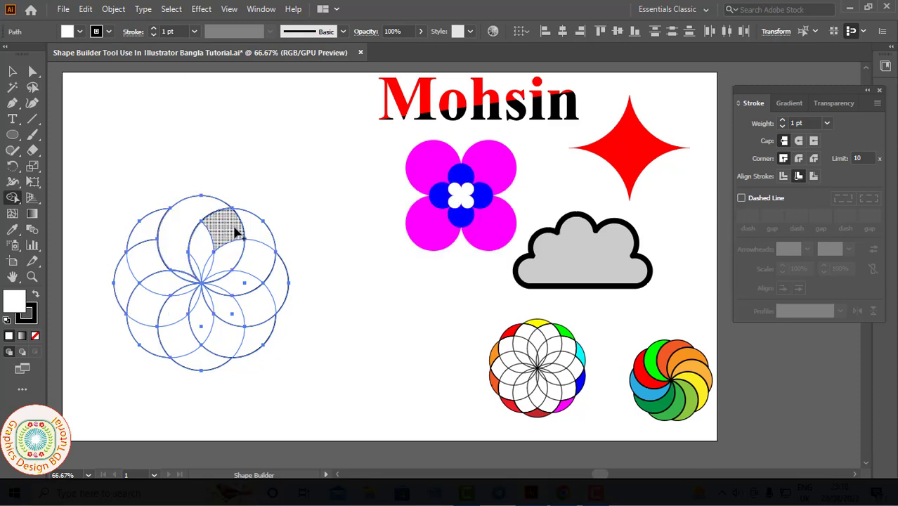
mouse_move(197, 271)
mouse_down()
mouse_move(207, 248)
mouse_move(240, 244)
mouse_up()
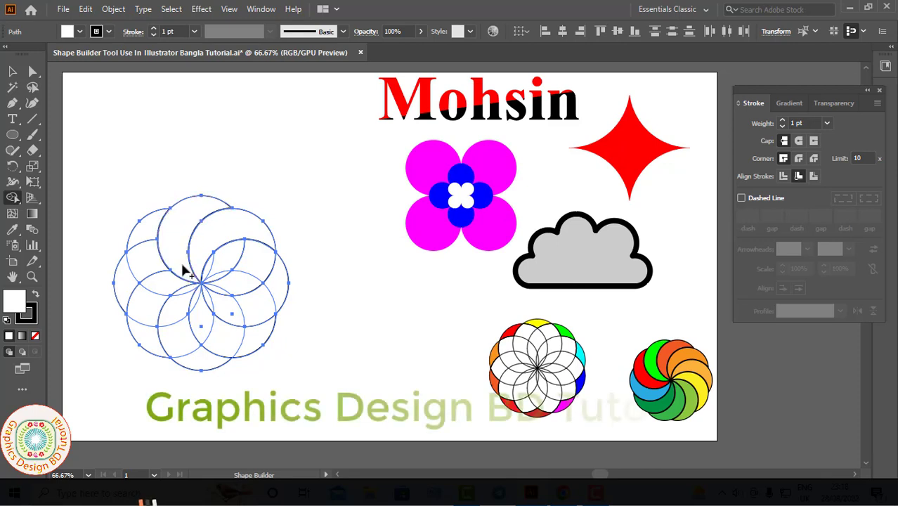
mouse_move(228, 270)
mouse_down()
mouse_move(263, 265)
mouse_move(277, 276)
mouse_move(225, 280)
mouse_move(258, 299)
mouse_move(256, 335)
mouse_up()
mouse_move(224, 298)
mouse_down()
mouse_move(232, 344)
mouse_move(210, 361)
mouse_up()
mouse_move(209, 302)
mouse_down()
mouse_move(193, 332)
mouse_move(148, 337)
mouse_move(194, 303)
mouse_move(141, 307)
mouse_move(126, 292)
mouse_move(137, 294)
mouse_move(142, 237)
mouse_move(161, 270)
mouse_up()
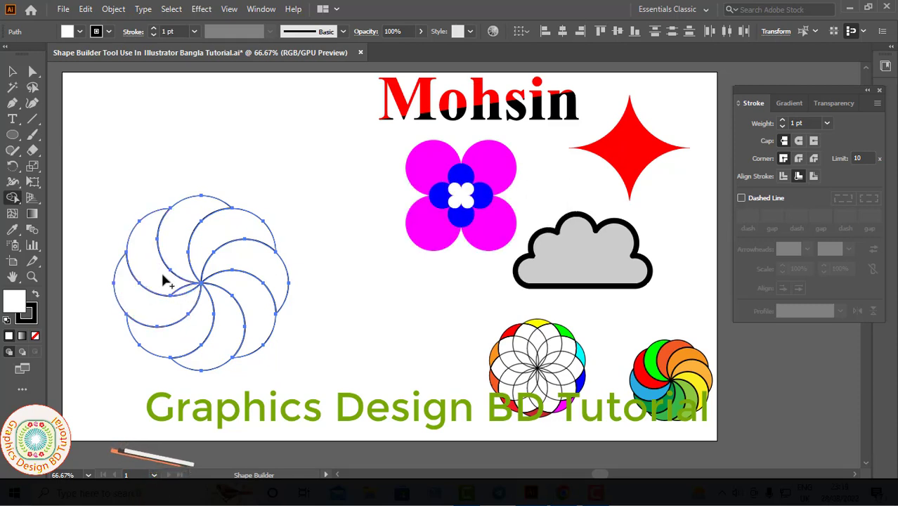
click(184, 292)
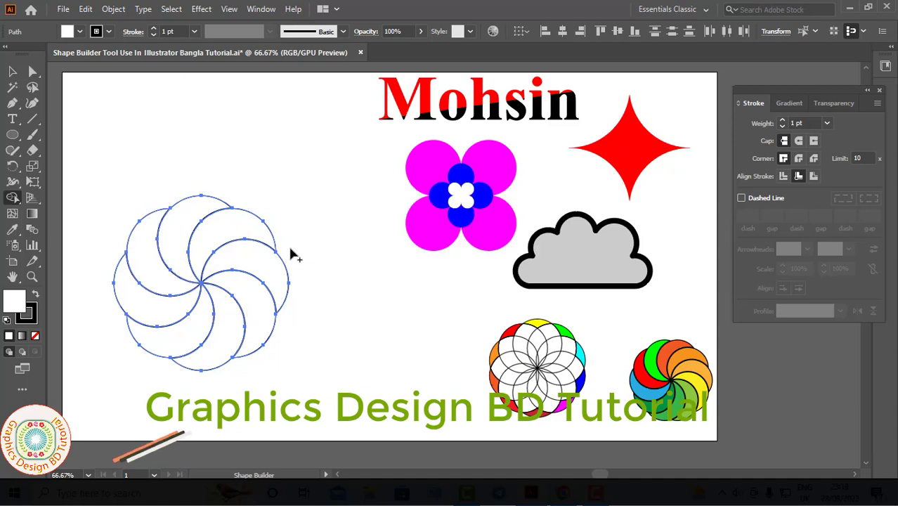
Select the whole petal swirl and move it diagonally down and right on the artboard
key(v)
click(316, 181)
drag(110, 197, 295, 368)
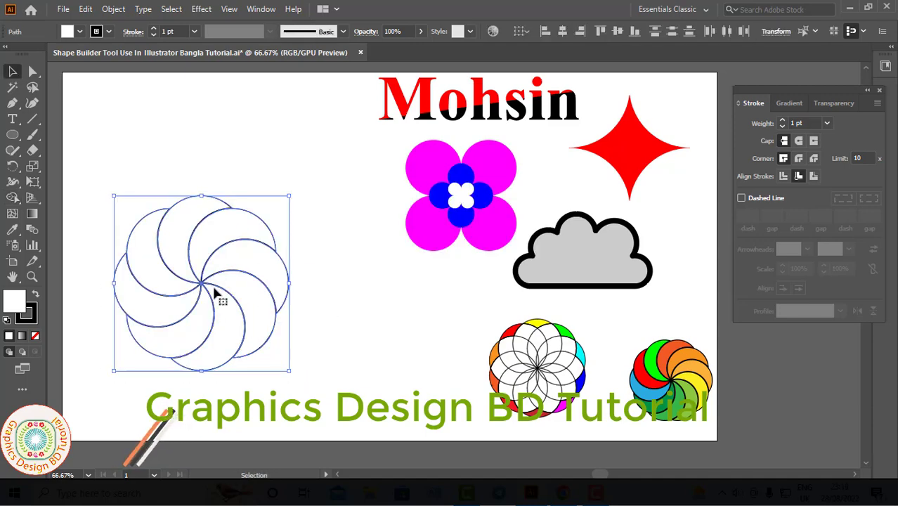
drag(215, 297, 302, 341)
Fill the swirl's right petal with cyan and the neighbouring upper-right petal with blue
click(292, 309)
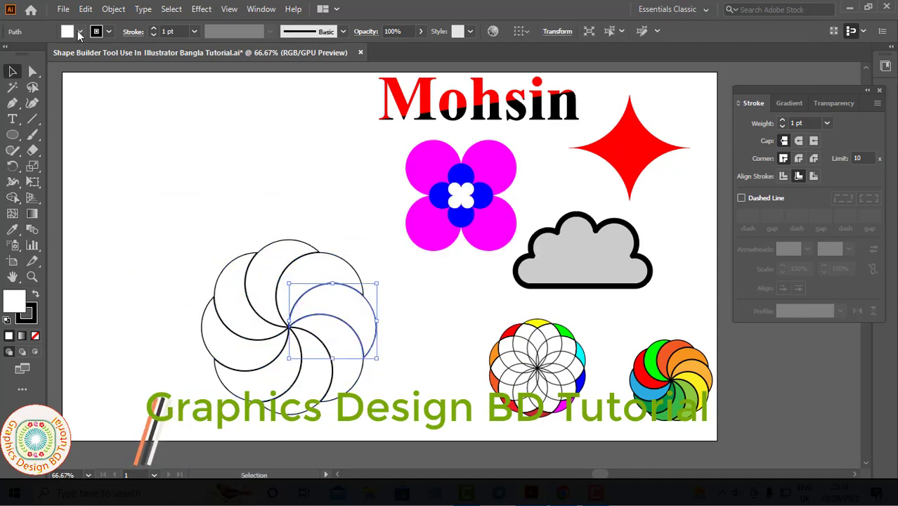
click(80, 32)
click(77, 54)
click(259, 179)
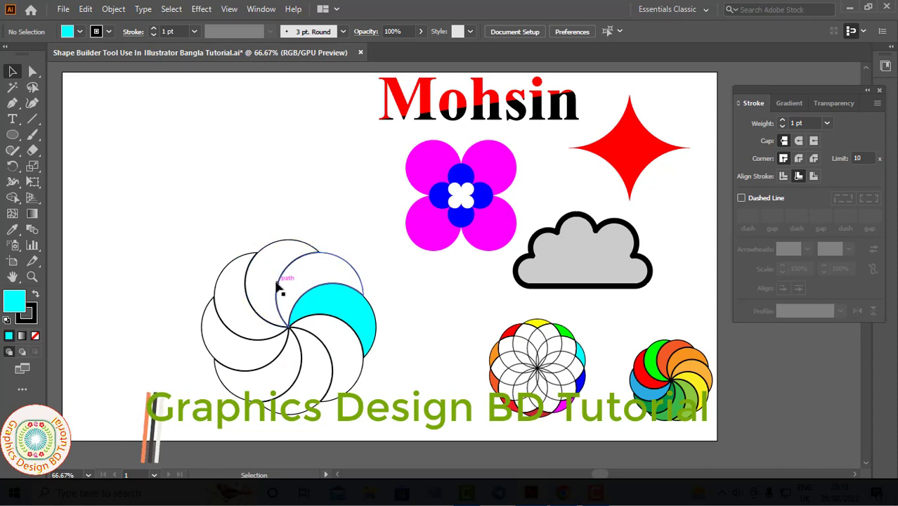
click(279, 288)
click(79, 32)
click(80, 54)
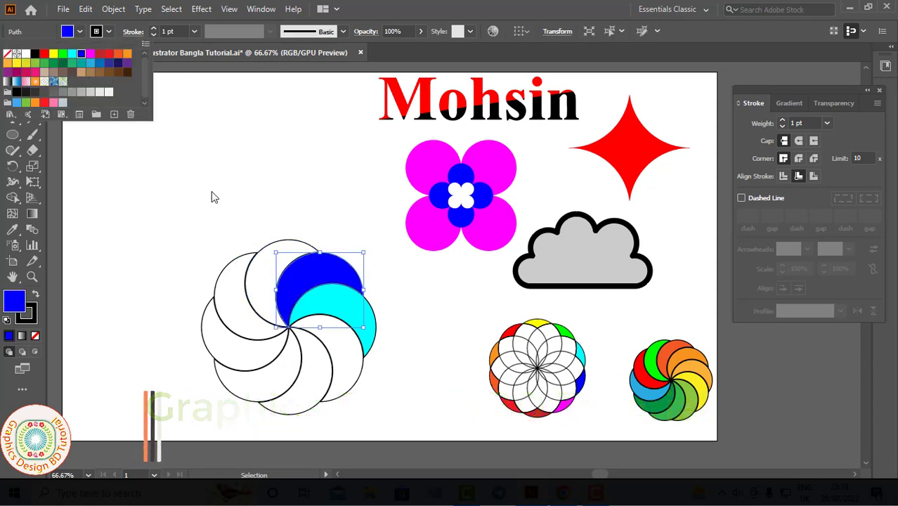
click(212, 192)
Fill the swirl's top petal with red
click(263, 246)
click(80, 32)
click(44, 55)
click(212, 178)
Try a lighter red fill on the swirl's upper-left petal
click(226, 265)
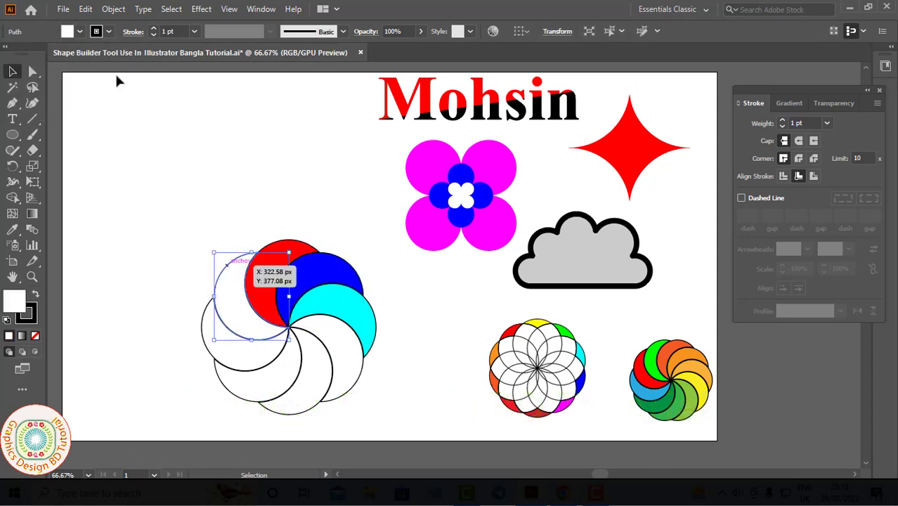
click(79, 32)
click(45, 54)
click(120, 276)
Fill the swirl's upper-left petal with orange and the left petal below it with green
click(232, 281)
click(79, 32)
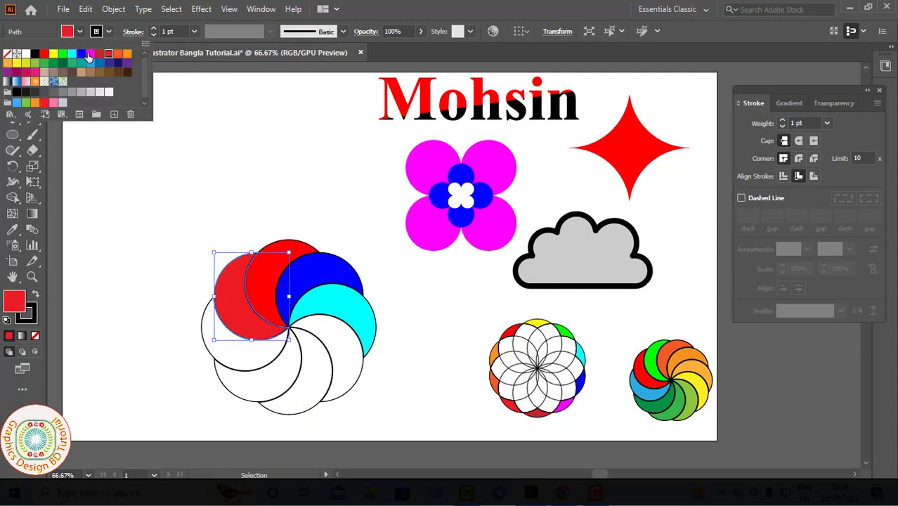
click(128, 54)
click(187, 271)
click(224, 356)
click(80, 32)
click(44, 62)
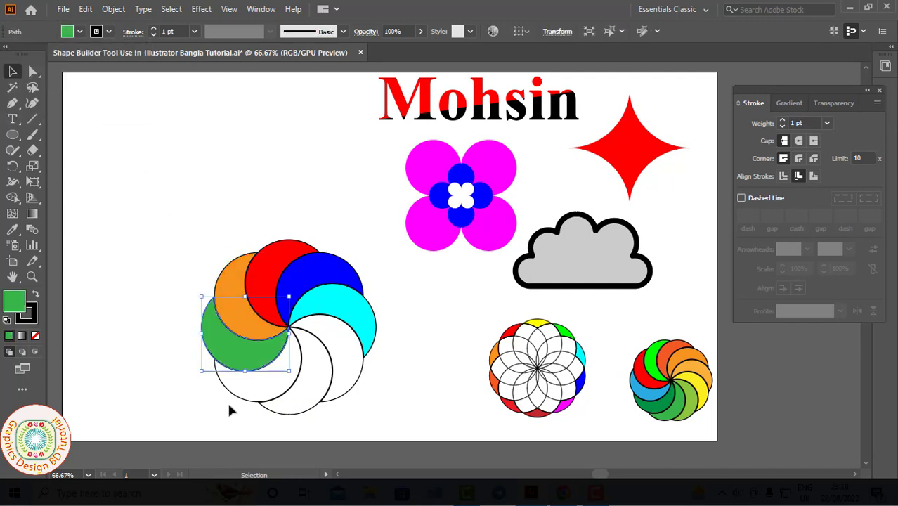
Fill the swirl's lower-left petal with dark green and the bottom petal with light blue
click(231, 390)
click(80, 32)
click(55, 65)
click(317, 388)
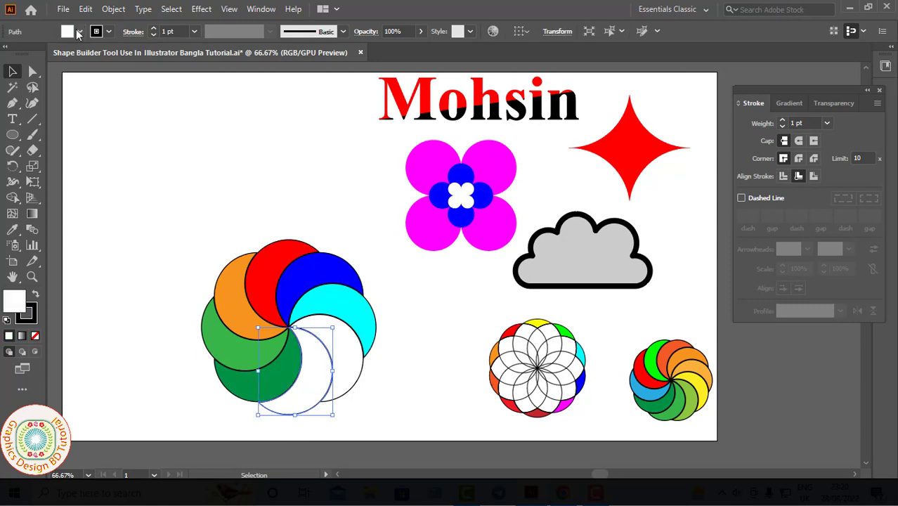
click(80, 33)
click(95, 64)
click(372, 362)
Fill the remaining white lower-right petal with dark blue and select the entire swirl
click(349, 365)
click(80, 32)
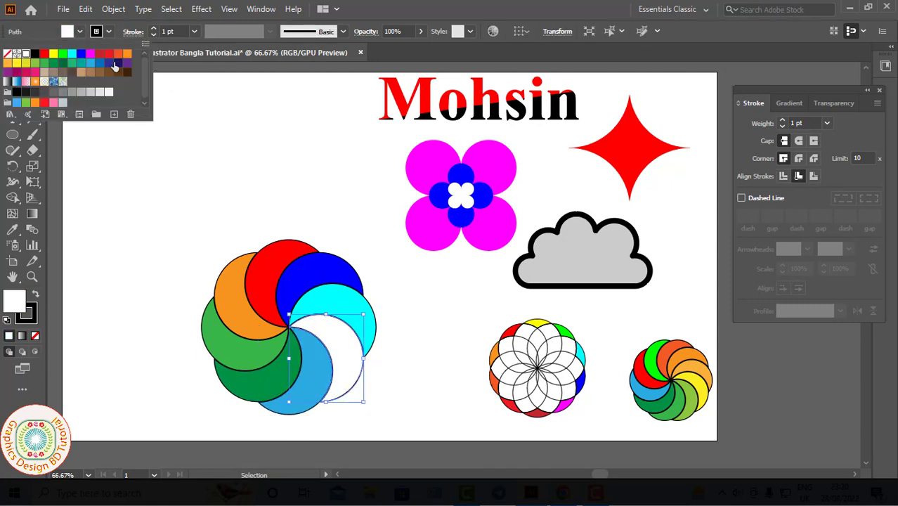
click(115, 63)
click(289, 202)
click(289, 202)
drag(170, 229, 375, 402)
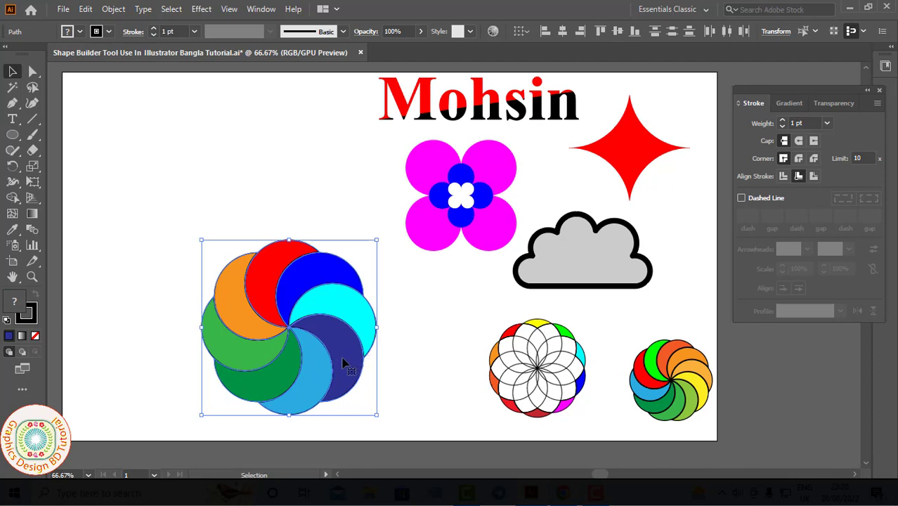
Group the swirl's eight coloured petals and scale the swirl down proportionally
right_click(324, 344)
click(372, 150)
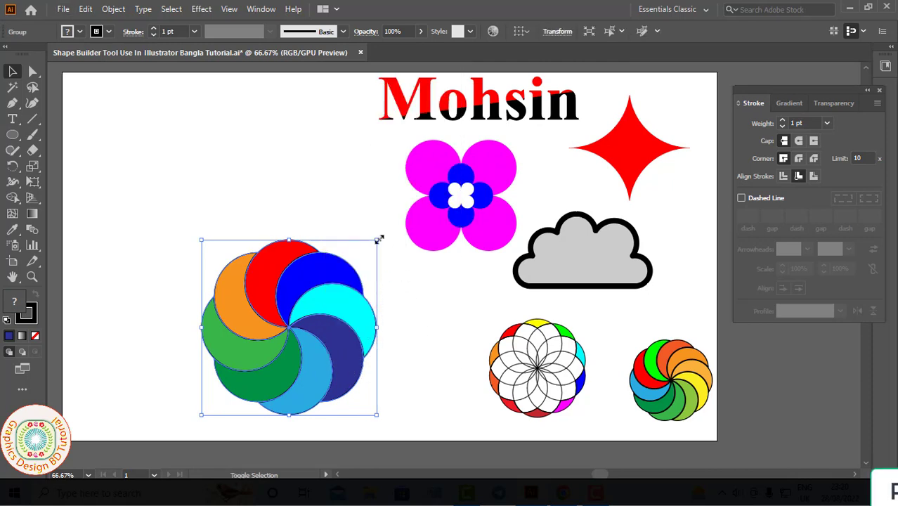
drag(380, 239, 343, 273)
Delete the old small swirl at the artboard's lower right and move the new eight-petal swirl into its place
drag(302, 340, 457, 360)
click(682, 412)
drag(626, 326, 692, 419)
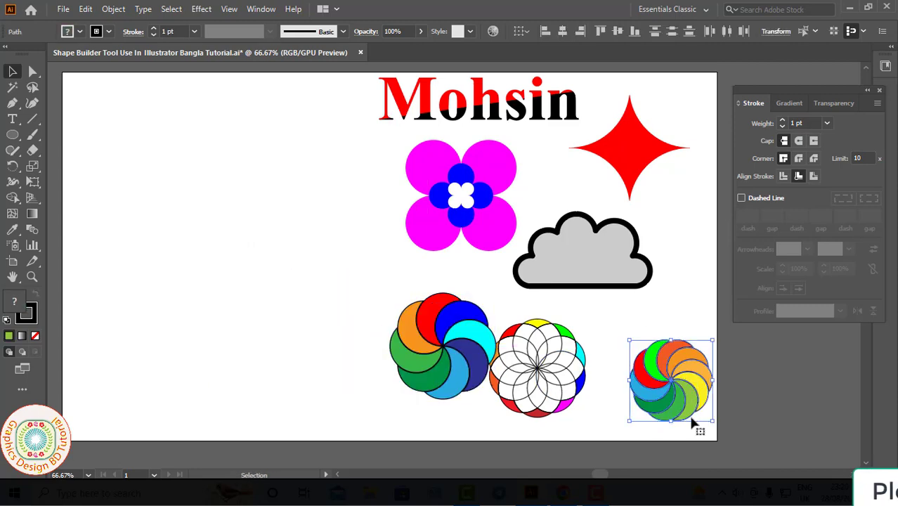
key(Delete)
drag(458, 354, 682, 378)
click(63, 174)
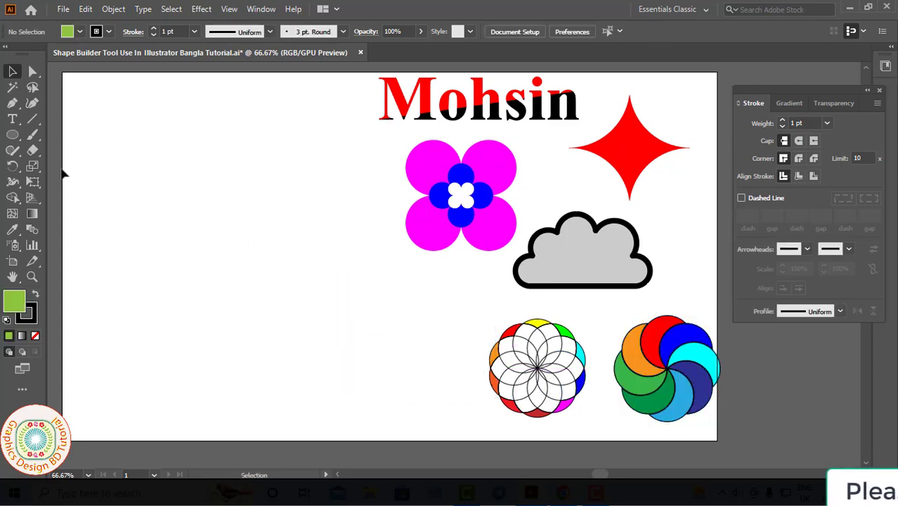
Draw a circle about 133 px in diameter in the empty left part of the artboard
click(17, 141)
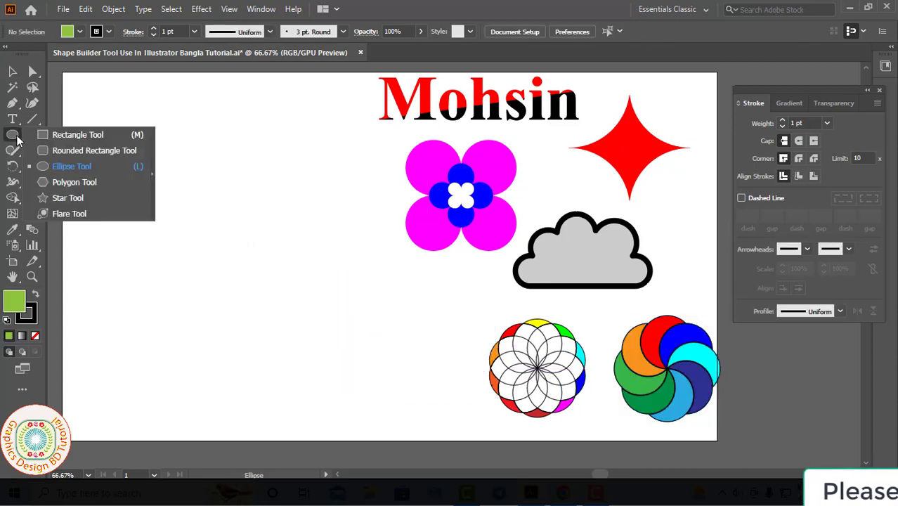
click(57, 165)
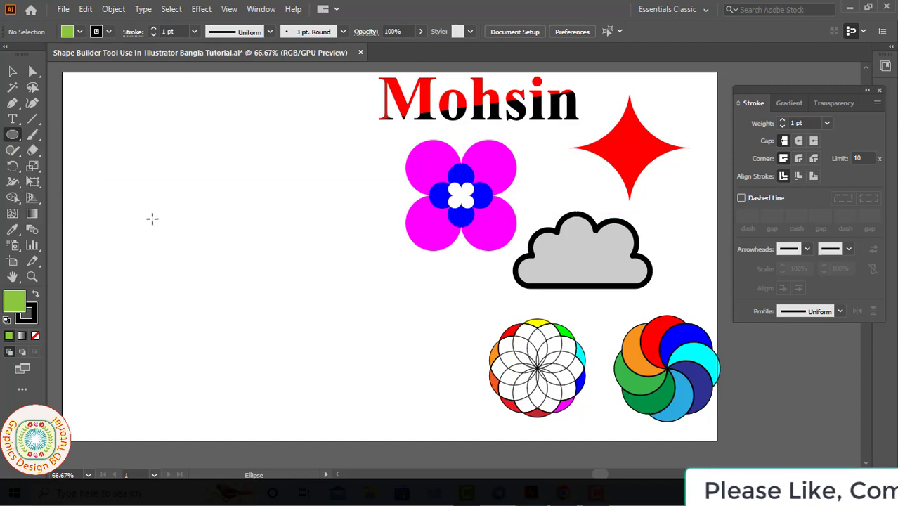
drag(180, 208, 243, 277)
Make a rotated copy of the circle around its bottom anchor point at an angle of 360/10
key(r)
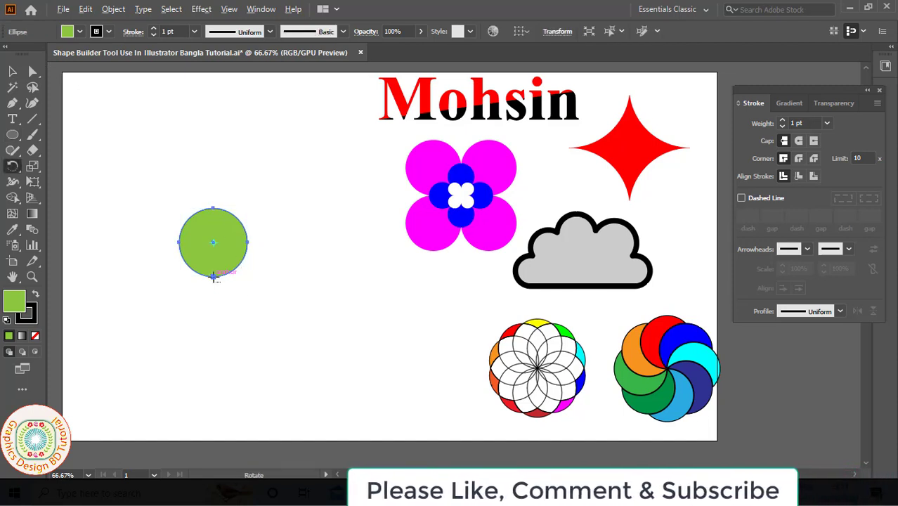
alt+click(214, 276)
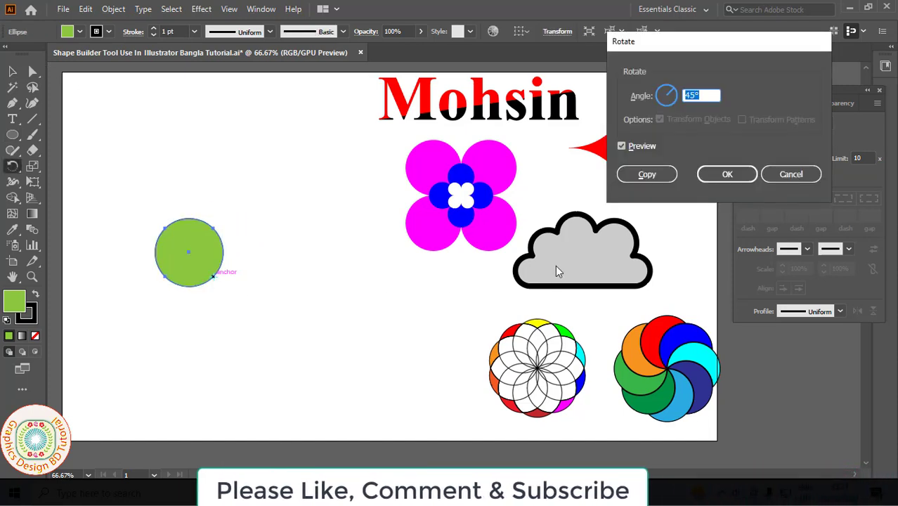
text(360)
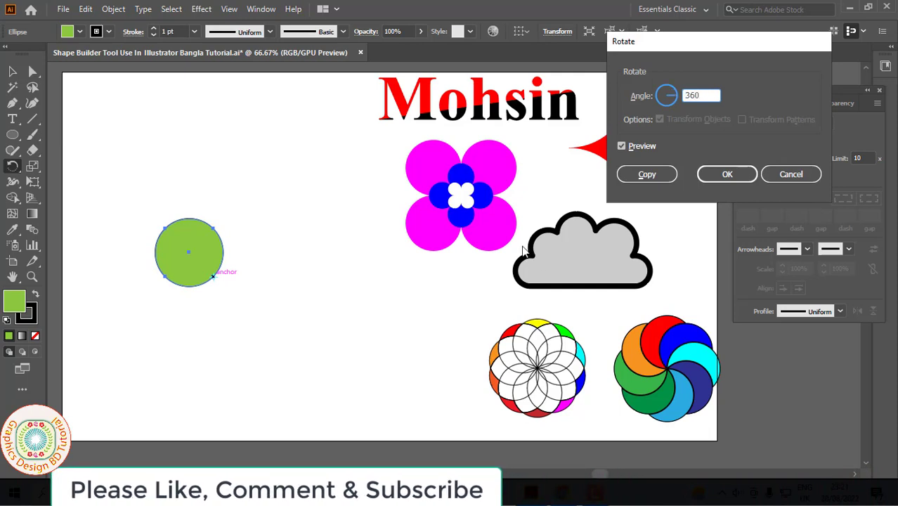
text(/10)
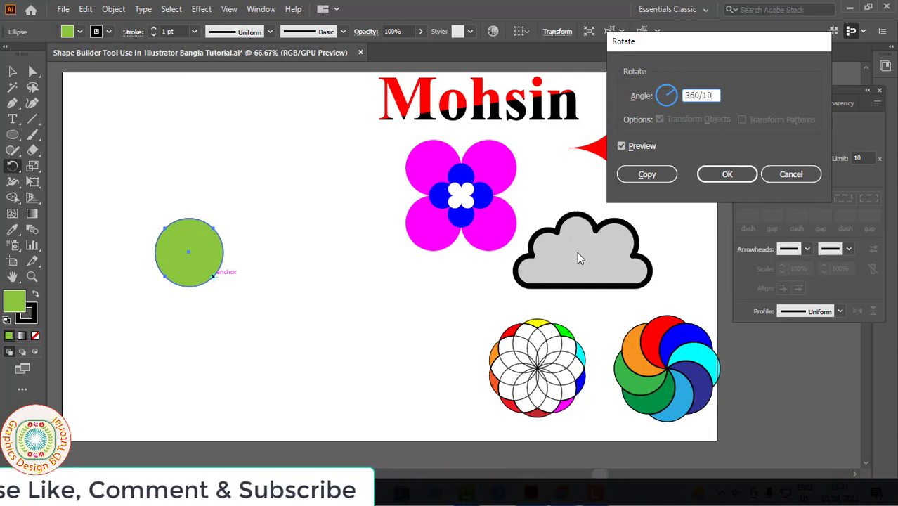
click(645, 173)
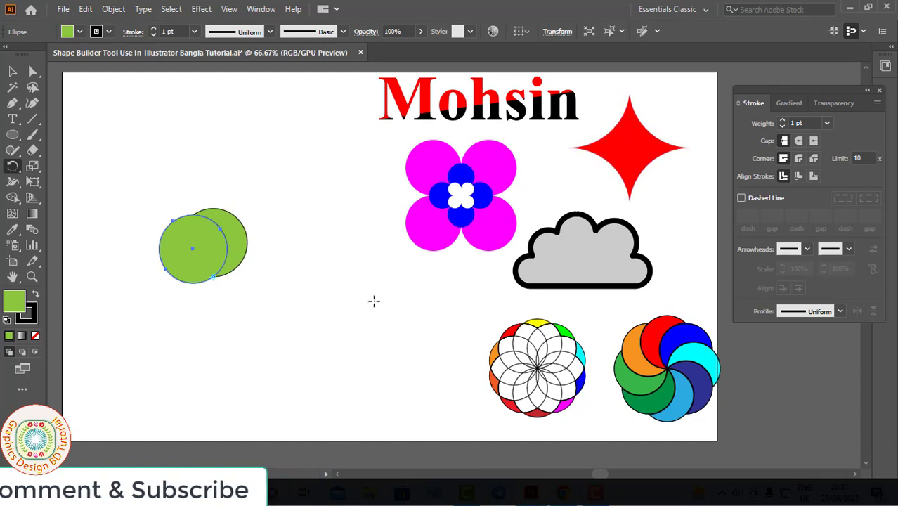
Repeat the rotated copy until ten overlapping circles form a full ring, and deselect
key(ctrl+d)
key(ctrl+d)
key(ctrl+d)
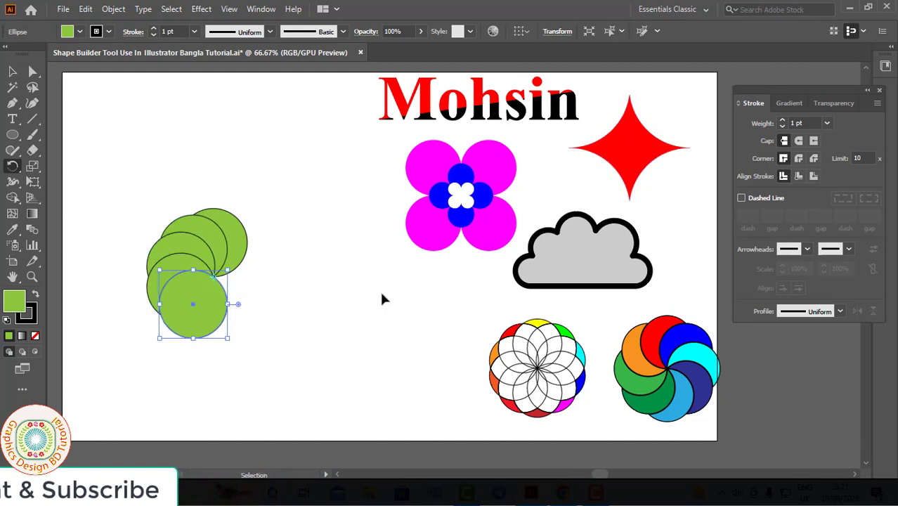
key(ctrl+d)
key(ctrl+d)
key(ctrl+d)
key(ctrl+d)
key(ctrl+d)
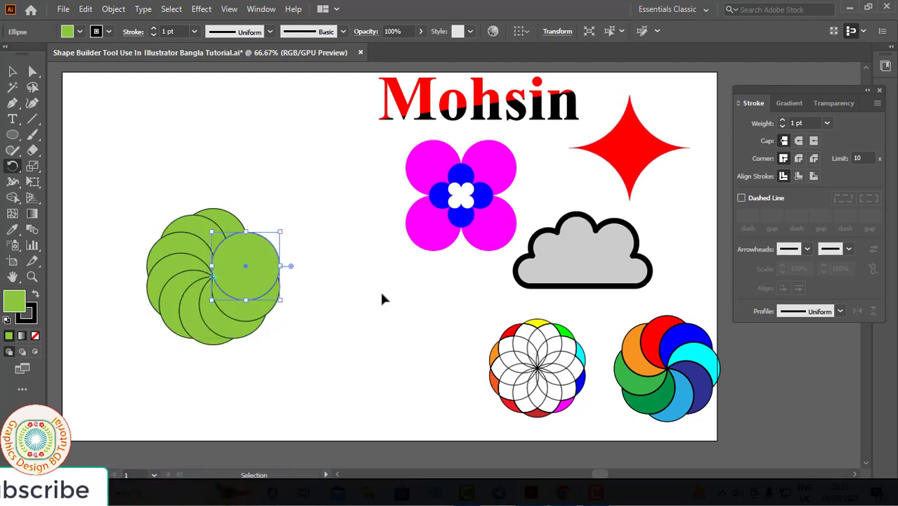
key(ctrl+d)
key(ctrl+d)
click(123, 199)
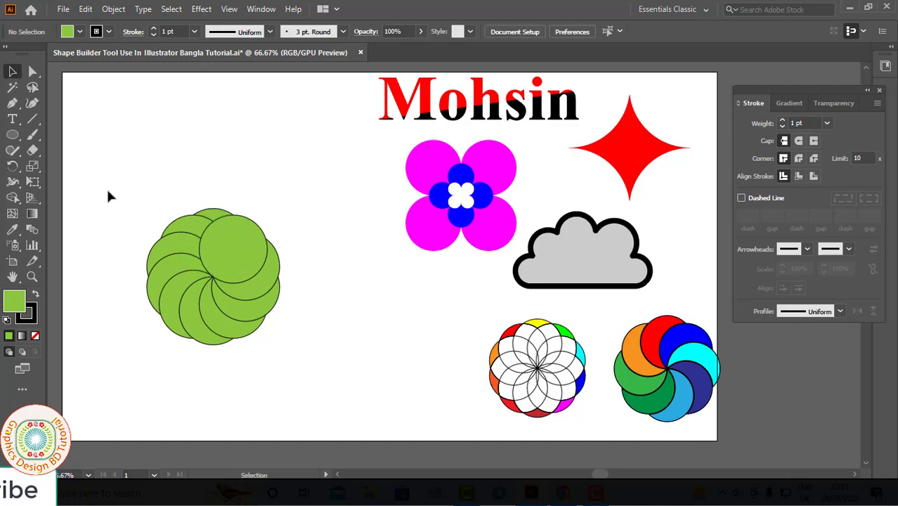
Select all ten circles and change their fill to yellow
drag(107, 197, 328, 369)
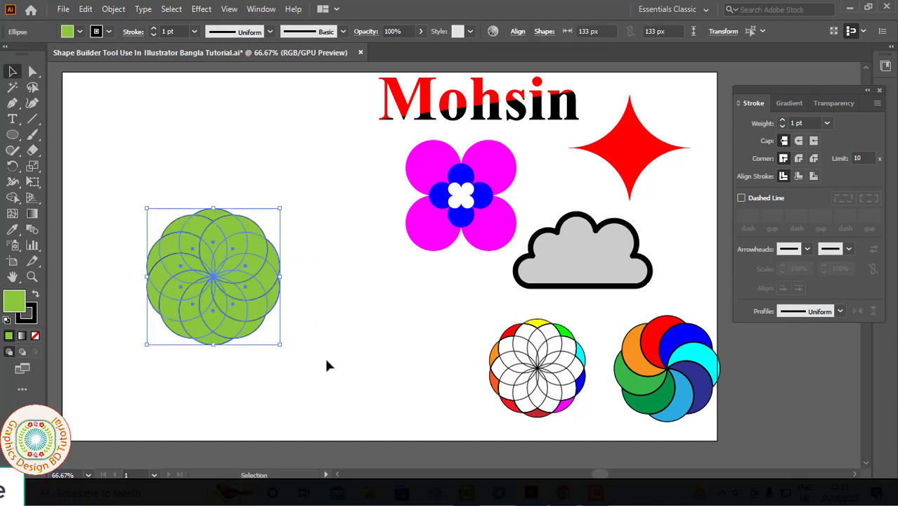
click(81, 32)
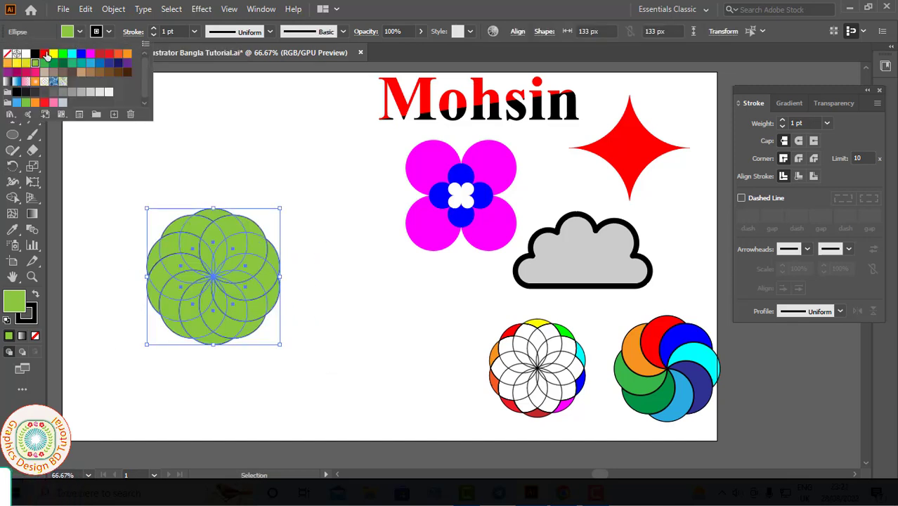
click(9, 58)
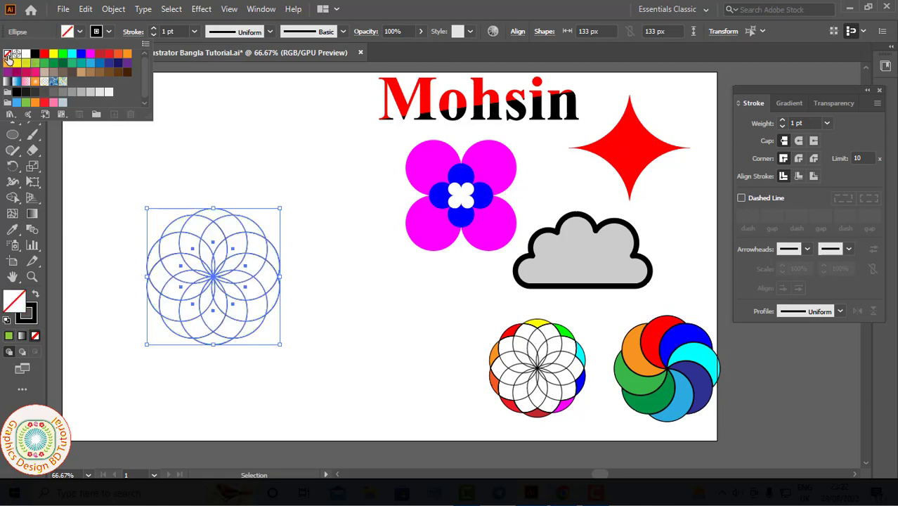
click(53, 54)
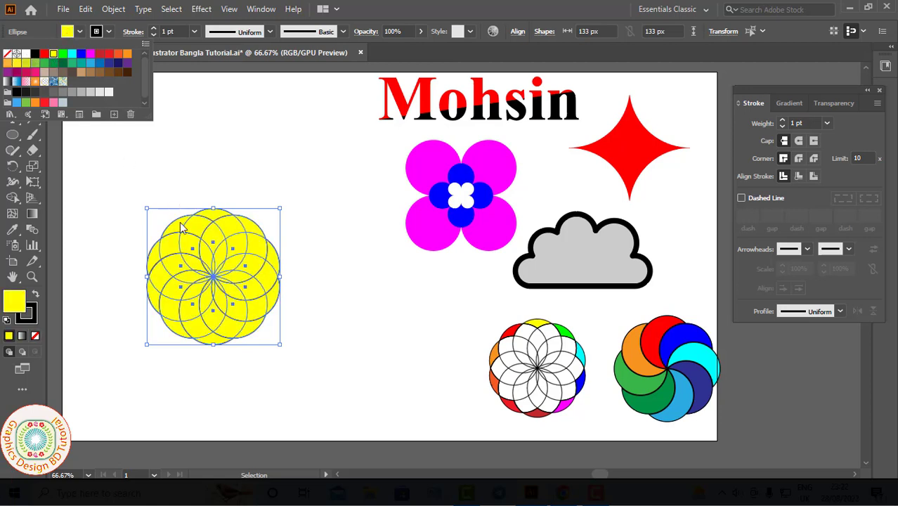
click(181, 225)
With the Shape Builder tool, fill the flower's upper-left outer segment with green and the top outer segment with cyan
click(14, 199)
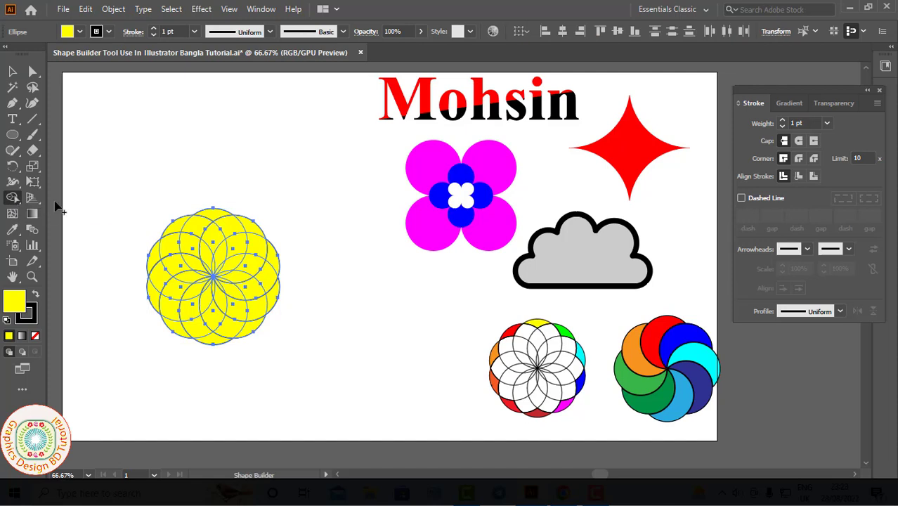
click(80, 31)
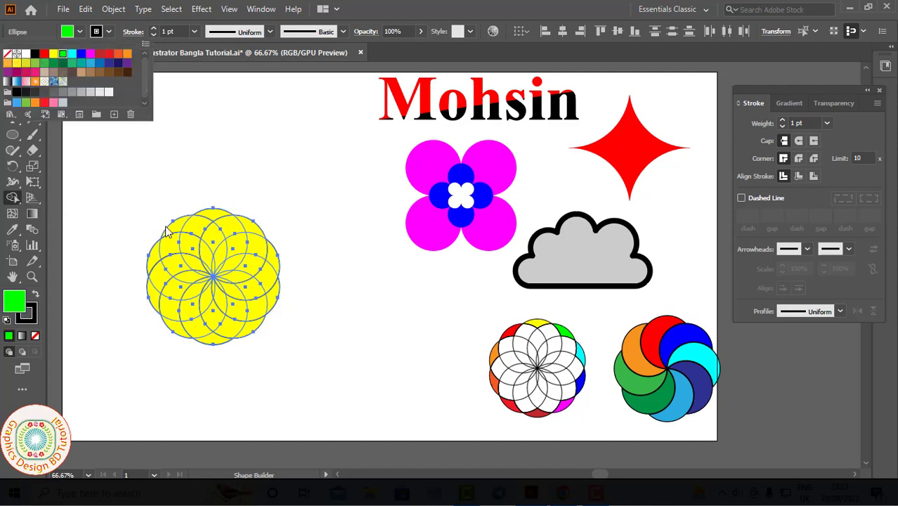
click(171, 229)
click(176, 227)
click(79, 33)
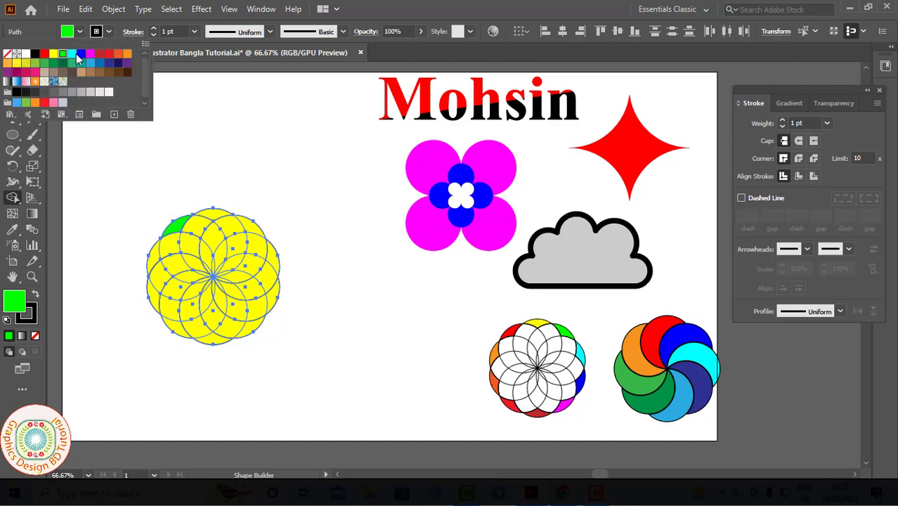
click(76, 55)
click(211, 216)
click(211, 216)
Fill the upper-right outer segment with blue and the next one clockwise with magenta
click(79, 33)
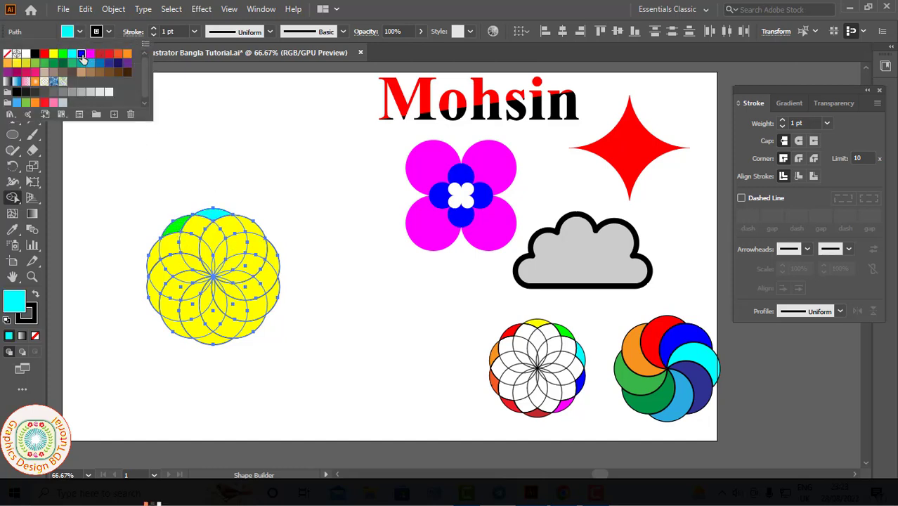
click(244, 229)
click(244, 230)
click(80, 32)
click(90, 54)
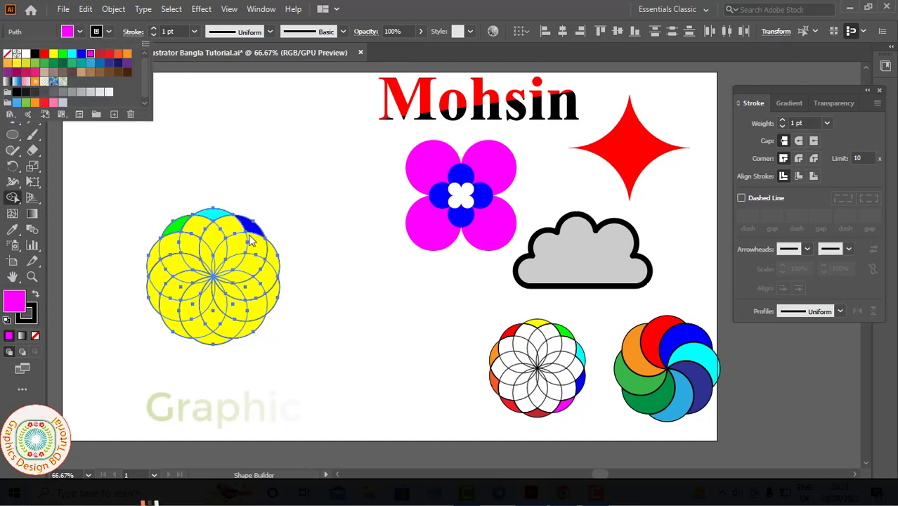
click(278, 267)
click(277, 267)
Fill the outer segment below the magenta one with dark red and the lower-right one with bright red
click(80, 33)
click(102, 54)
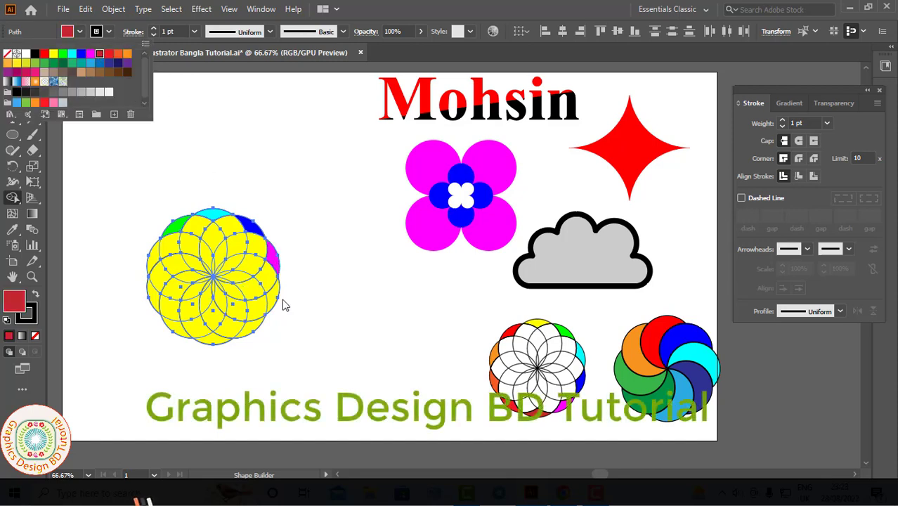
click(280, 302)
click(80, 32)
click(108, 54)
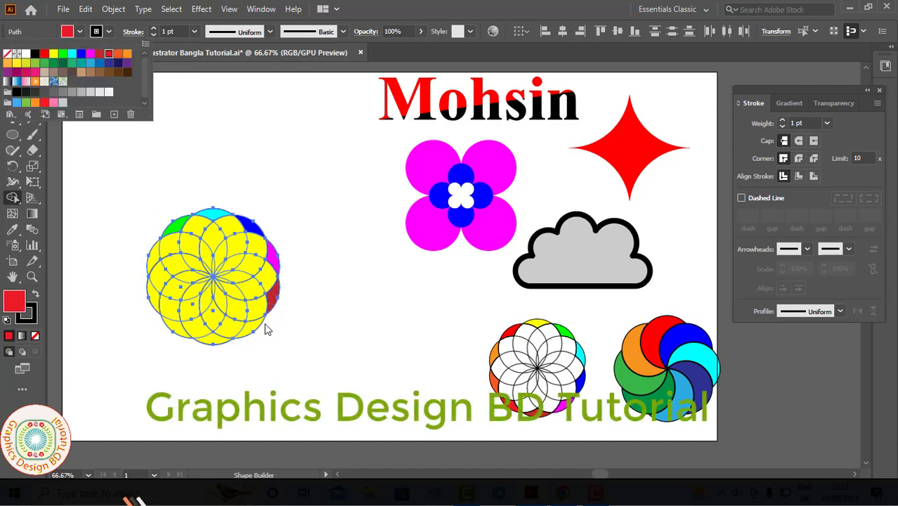
click(263, 327)
Fill the flower's bottom outer segment with orange-red and the lower-left one with orange
click(79, 32)
click(118, 54)
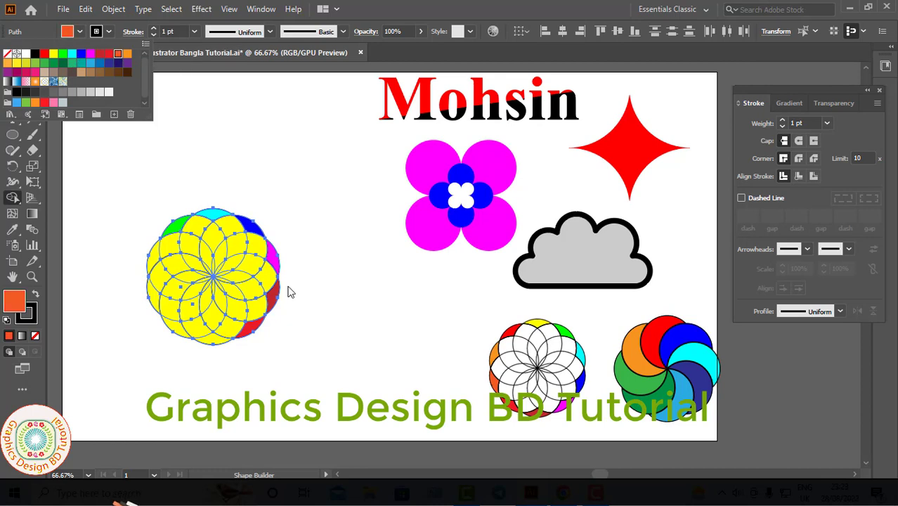
click(217, 342)
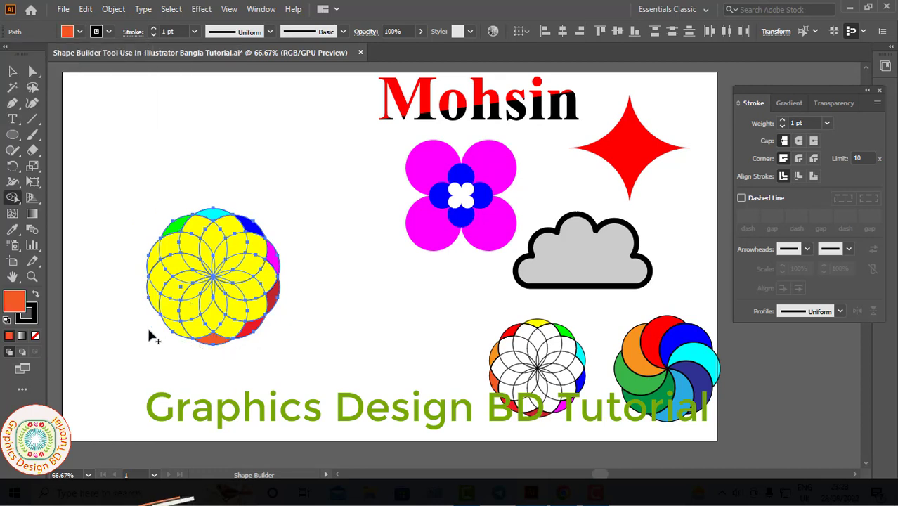
click(80, 32)
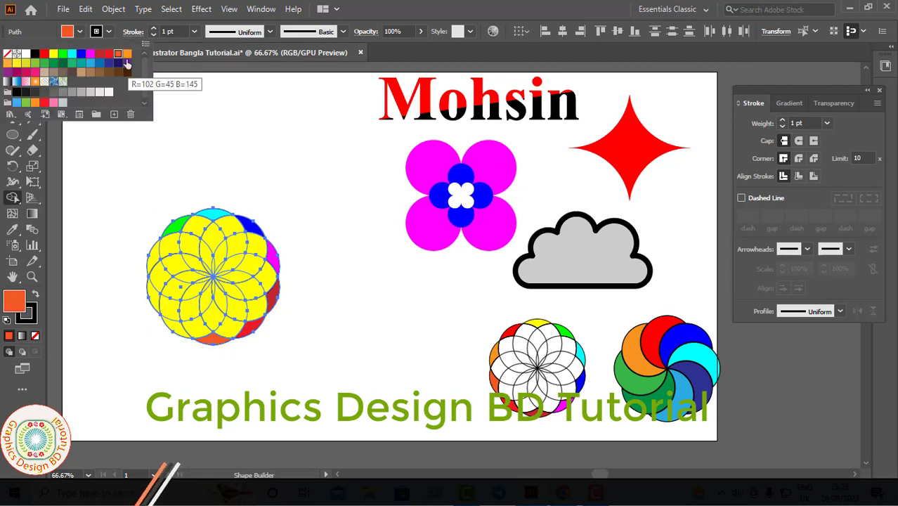
click(128, 54)
click(184, 340)
click(185, 338)
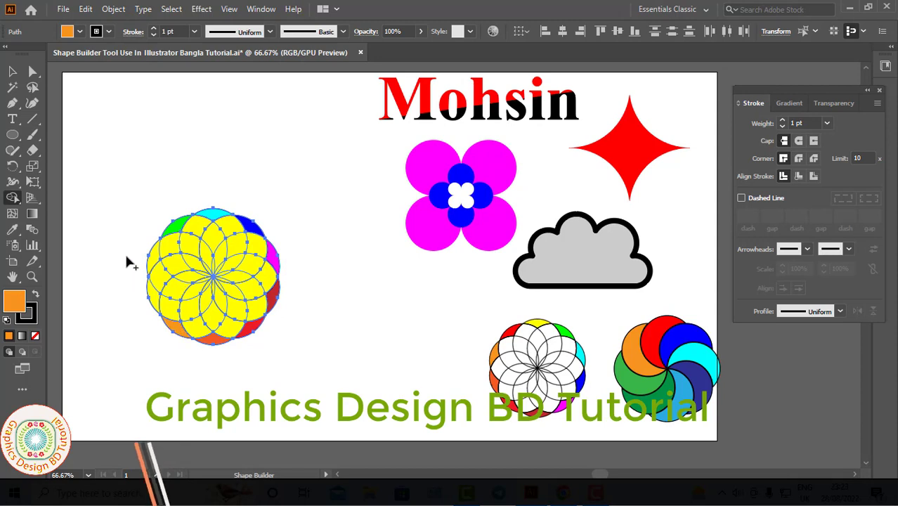
Fill the lower outer segment on the flower's left side with light orange and the one above it with yellow-green
click(80, 32)
click(9, 64)
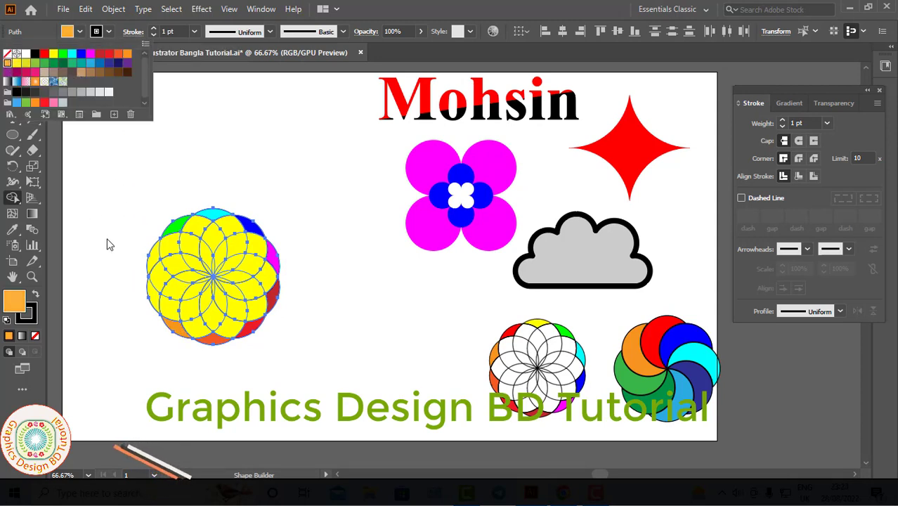
click(158, 308)
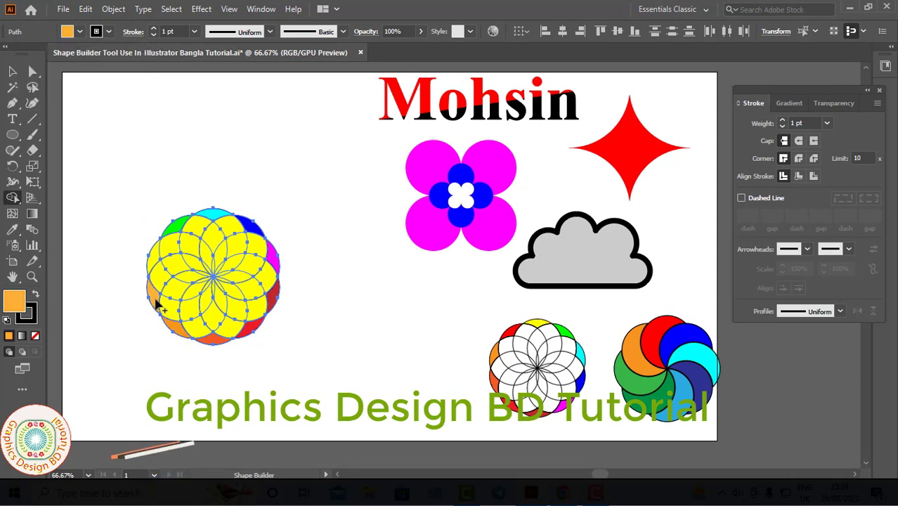
click(80, 32)
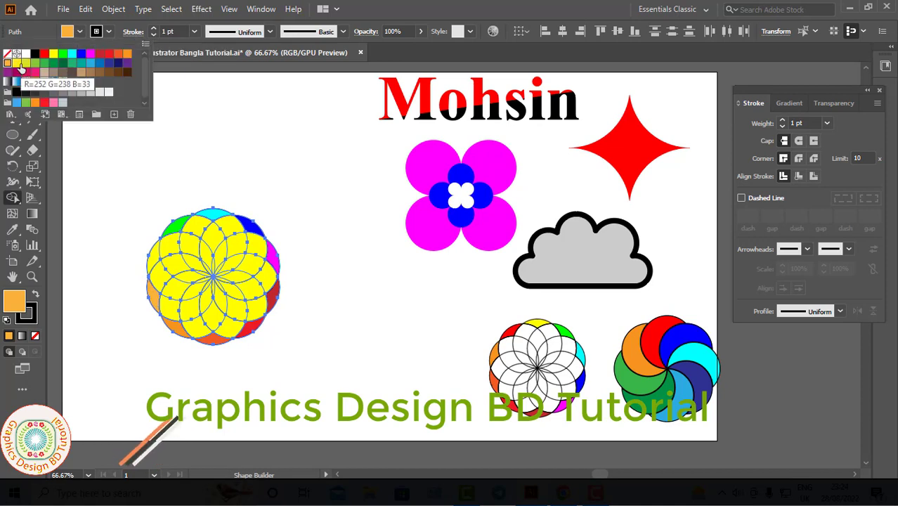
click(35, 63)
click(158, 261)
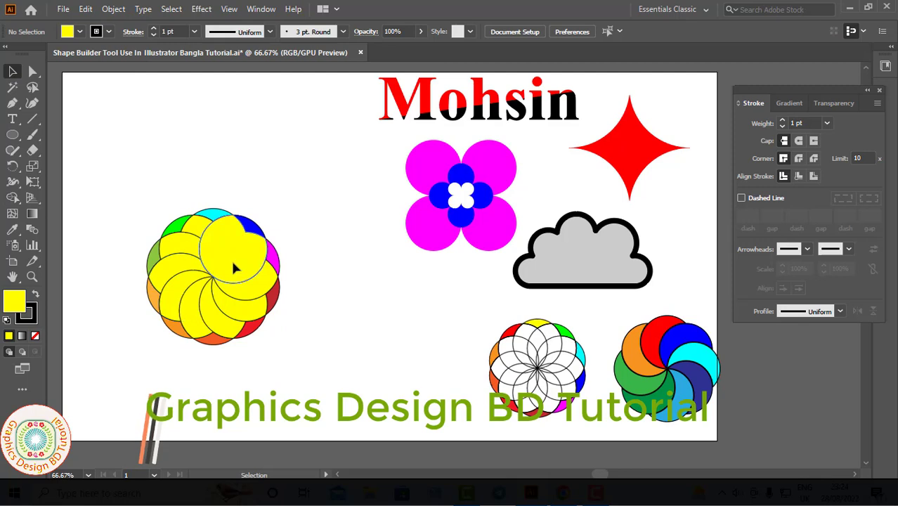
Merge all the yellow inner regions of the ten-circle flower into one yellow shape with the Shape Builder tool
click(231, 258)
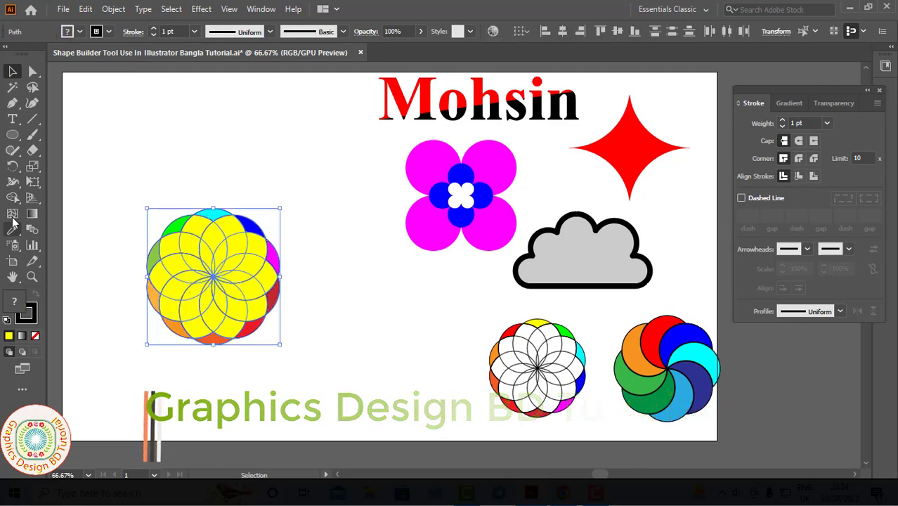
click(12, 198)
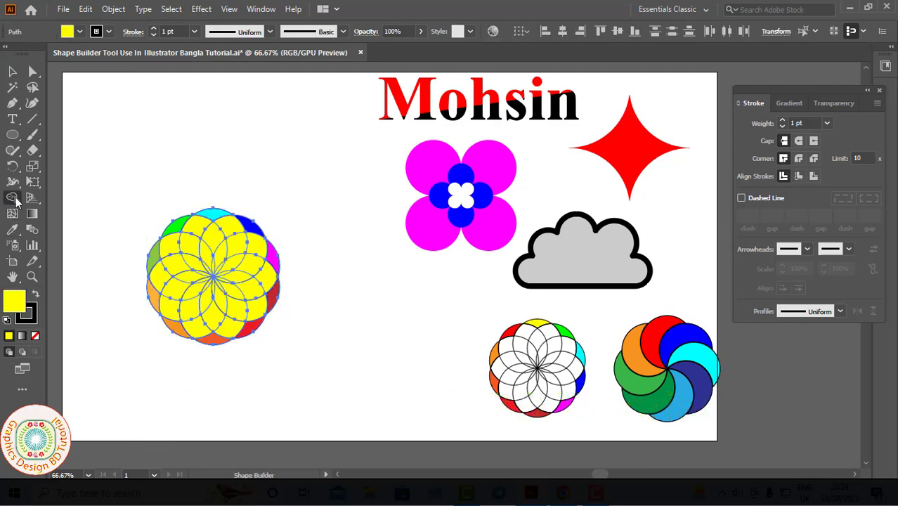
mouse_move(265, 283)
mouse_down()
mouse_move(243, 315)
mouse_move(222, 324)
mouse_move(182, 308)
mouse_move(167, 267)
mouse_move(214, 236)
mouse_up()
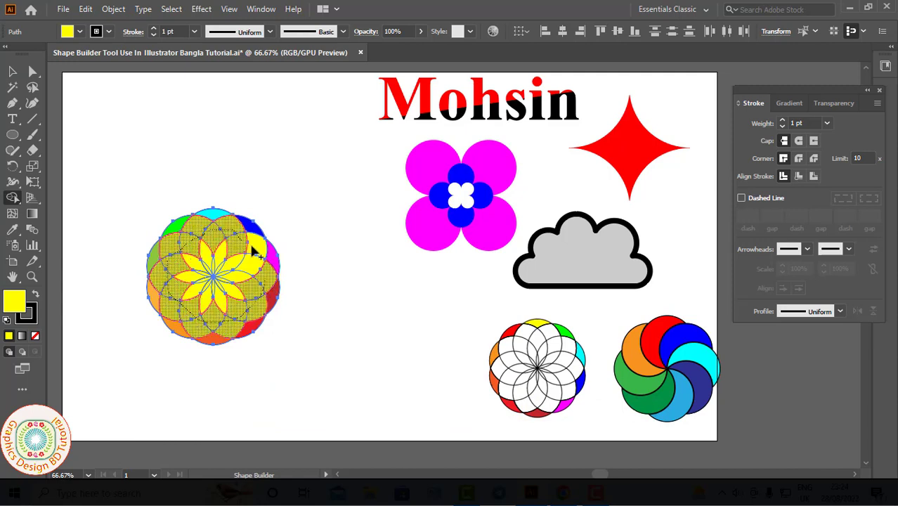
mouse_move(202, 300)
mouse_down()
mouse_move(195, 260)
mouse_move(229, 264)
mouse_move(213, 278)
mouse_up()
key(v)
Move the yellow-centred flower down beside the white-centred example flower and delete the white-centred one
drag(134, 184, 344, 386)
drag(230, 290, 402, 377)
click(278, 252)
drag(495, 327, 561, 417)
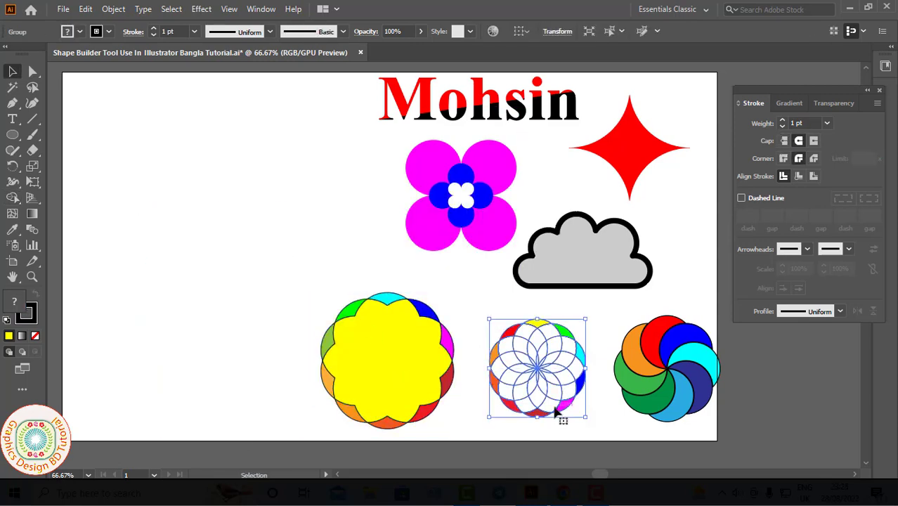
key(Delete)
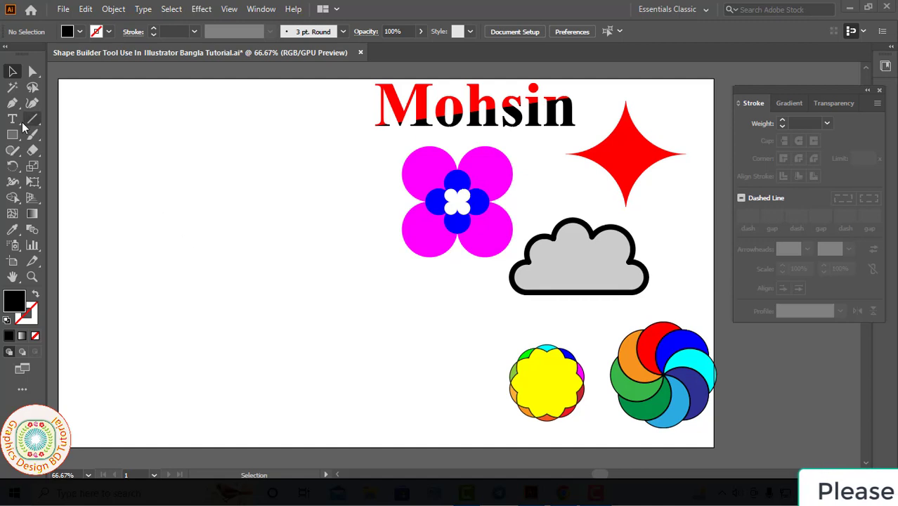
Add point text with the same name as the two-tone example lettering and shift it slightly up in the empty artboard area
drag(14, 120, 62, 119)
click(164, 248)
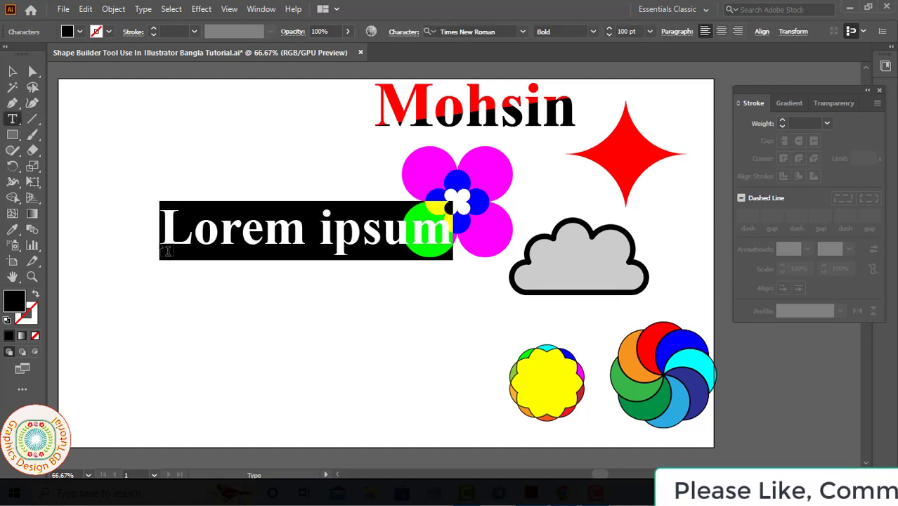
text(Mohsin)
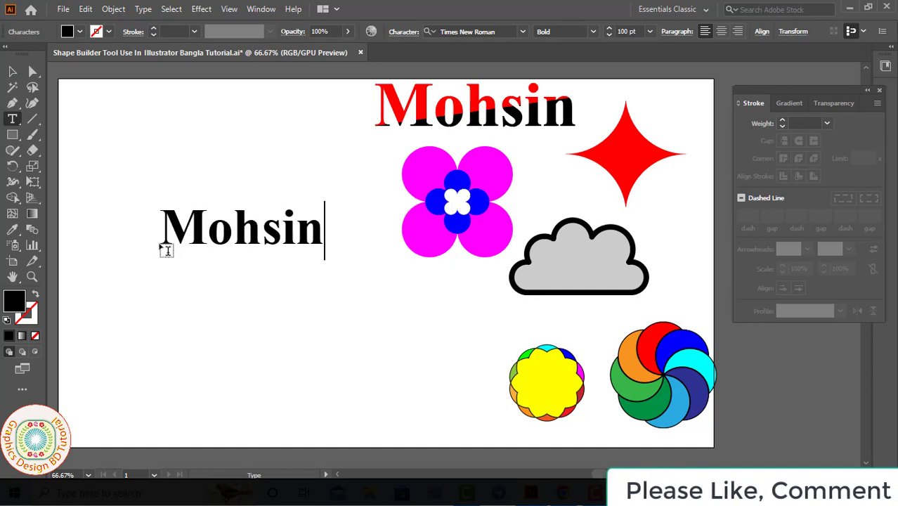
click(11, 72)
click(94, 236)
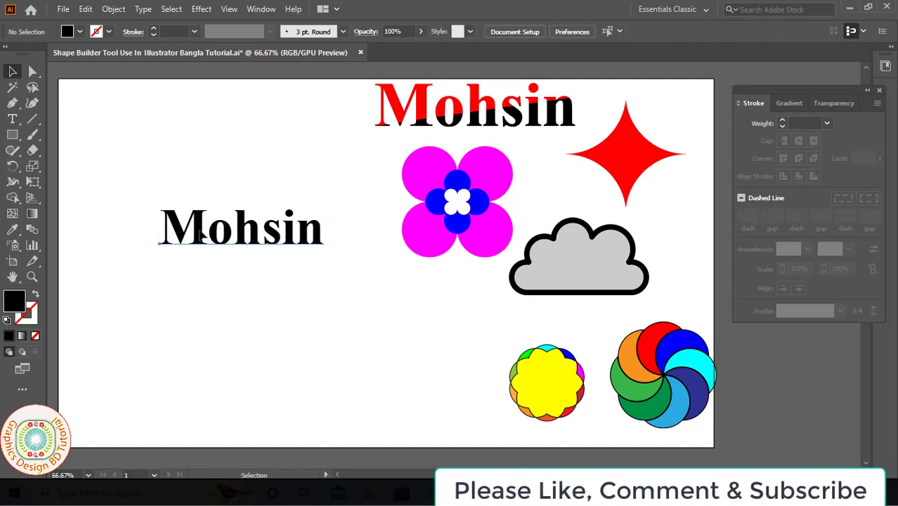
drag(199, 231, 187, 204)
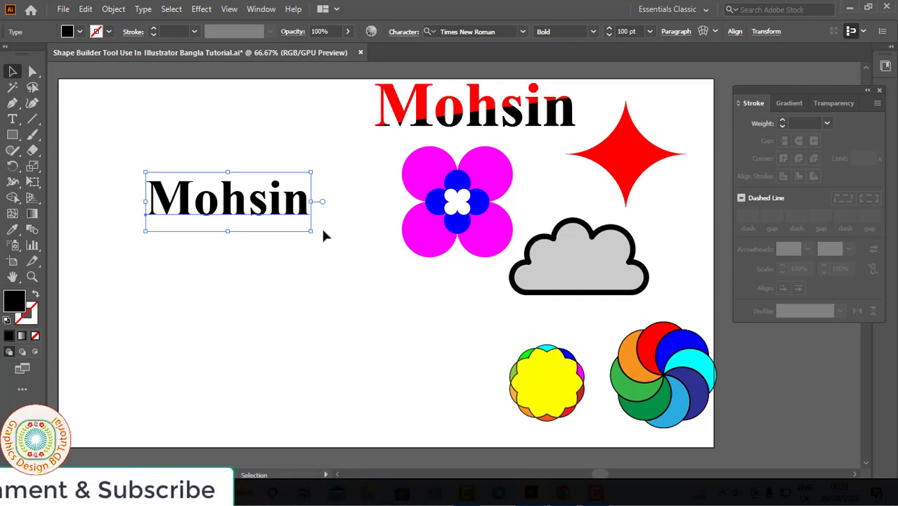
Expand the name text with Object and Fill enabled, and ungroup the resulting letter outlines
click(210, 256)
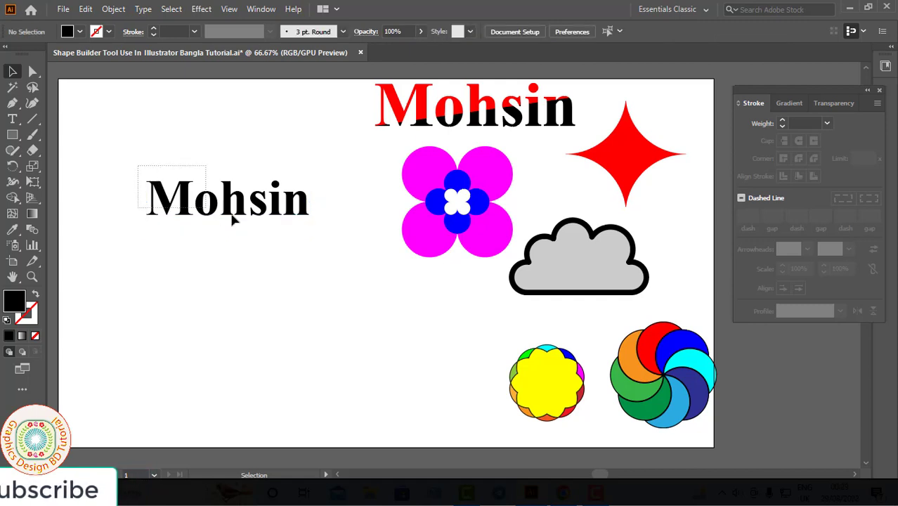
click(321, 235)
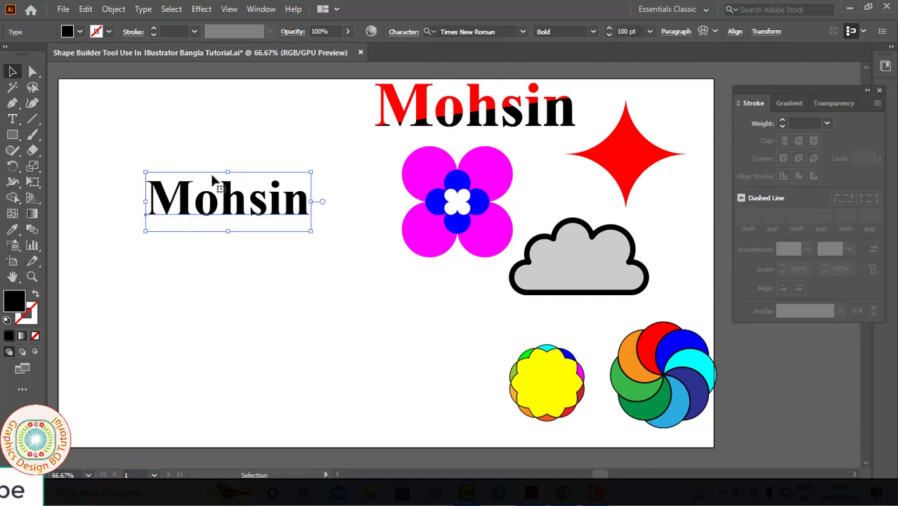
click(113, 9)
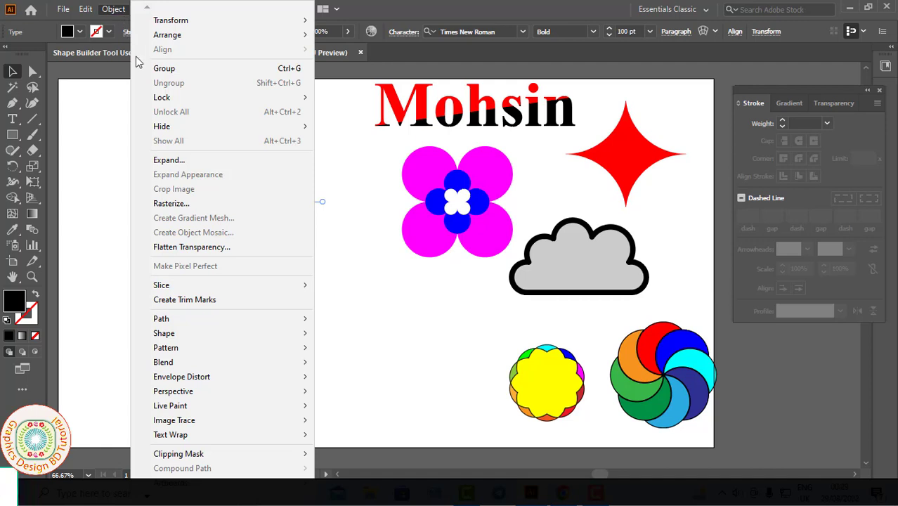
click(173, 162)
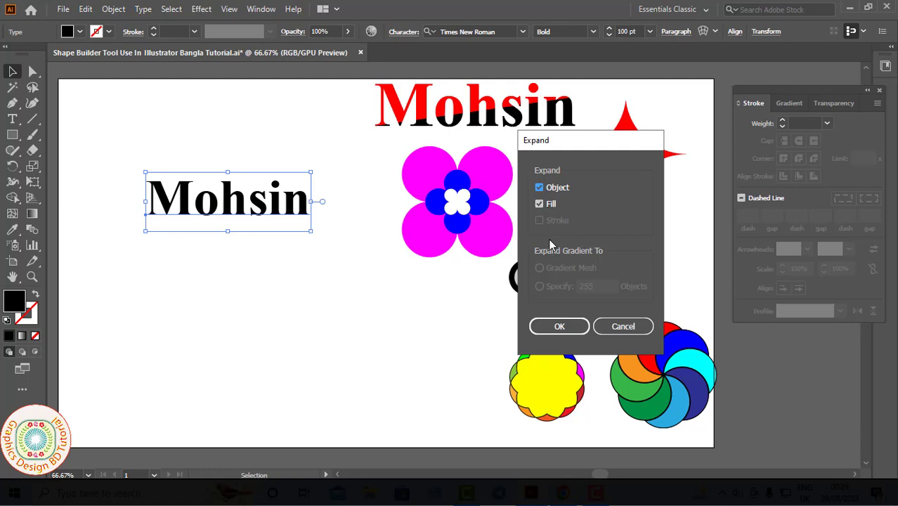
click(560, 327)
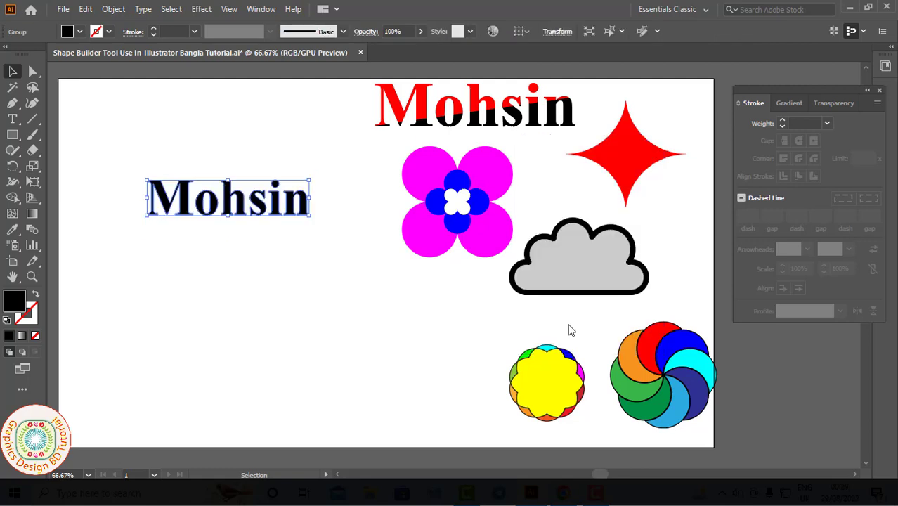
right_click(188, 200)
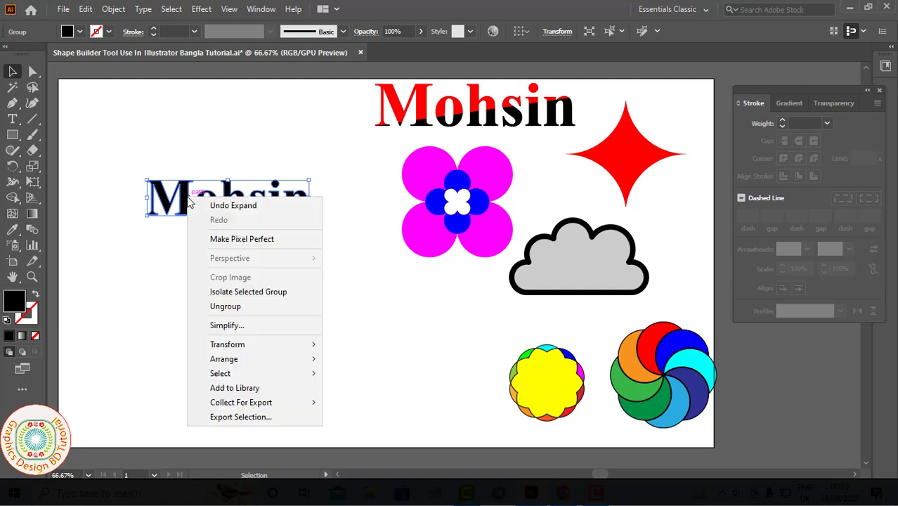
click(232, 307)
click(185, 260)
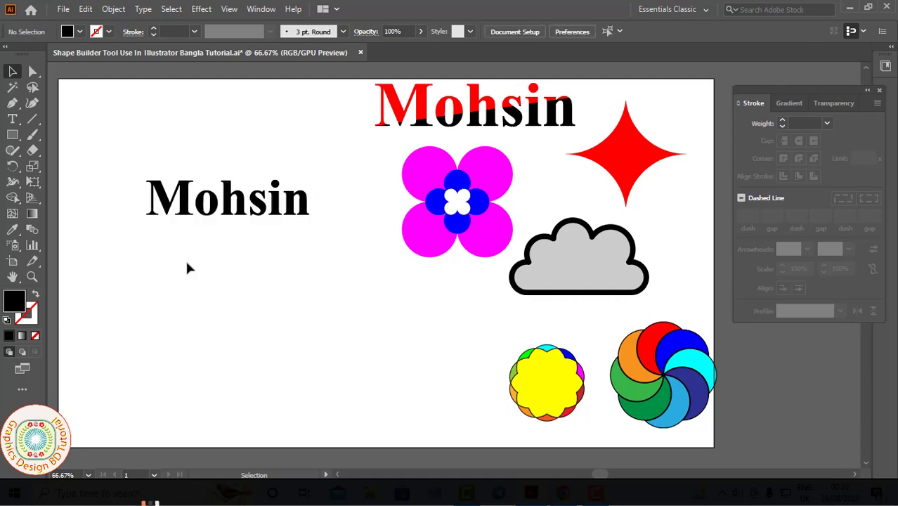
Draw a slightly rising line segment across the whole name, from the foot of the first letter to beyond the last one
click(32, 120)
click(32, 121)
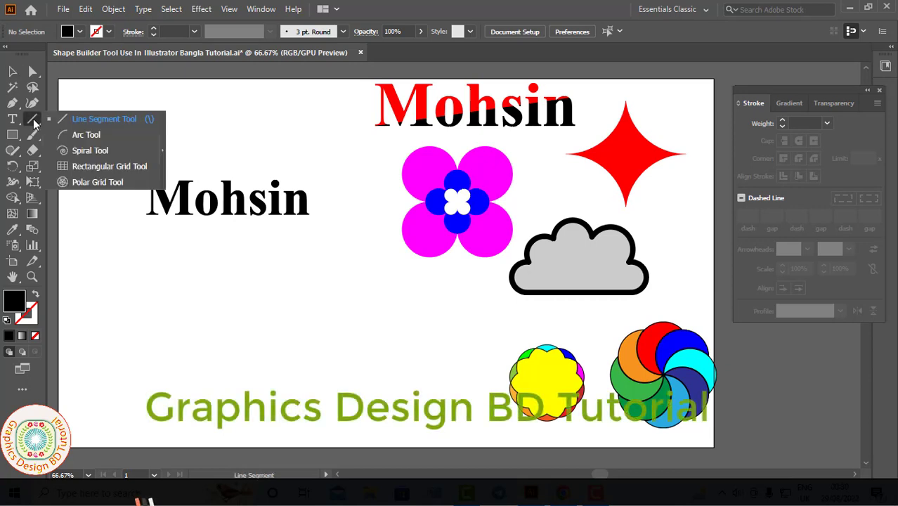
click(95, 121)
mouse_move(140, 213)
mouse_down()
mouse_move(211, 195)
mouse_move(333, 192)
mouse_up()
key(v)
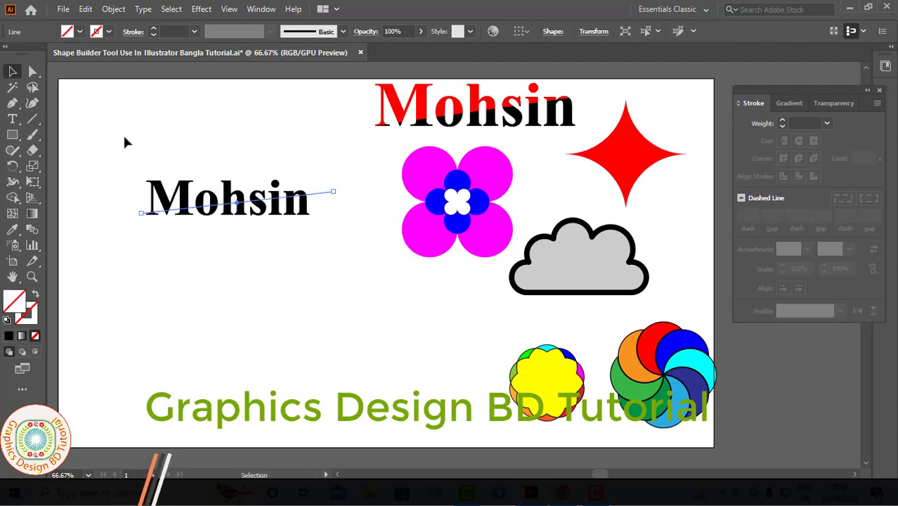
click(124, 135)
Fill the parts of the letters above the slanted line with red using the Shape Builder tool
drag(137, 169, 334, 239)
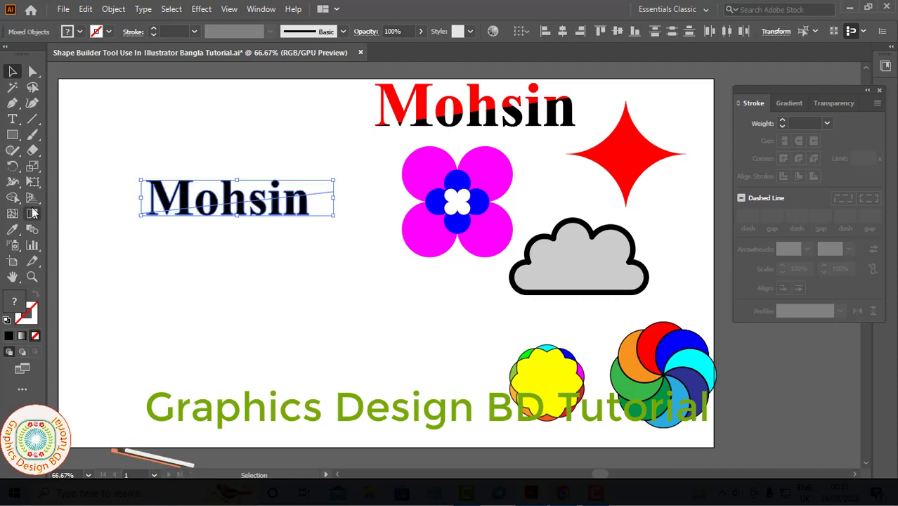
drag(12, 197, 79, 204)
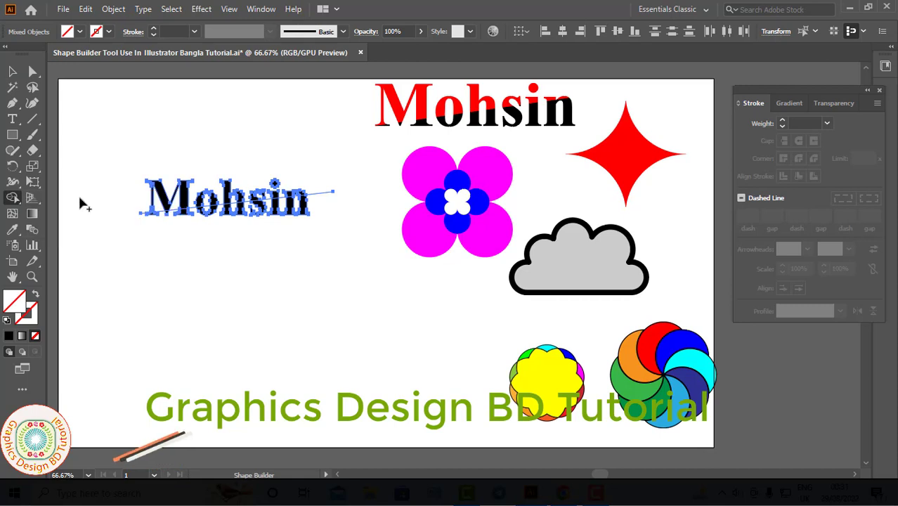
click(80, 31)
click(175, 94)
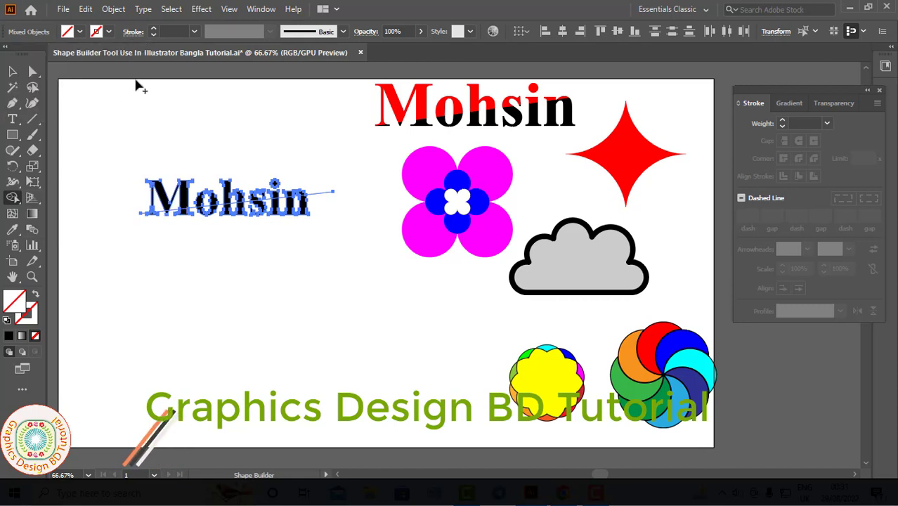
click(80, 32)
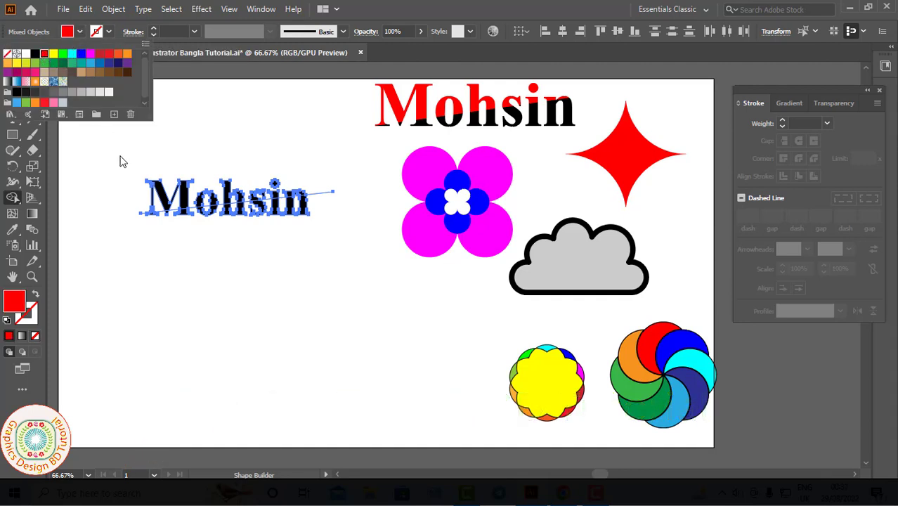
click(158, 188)
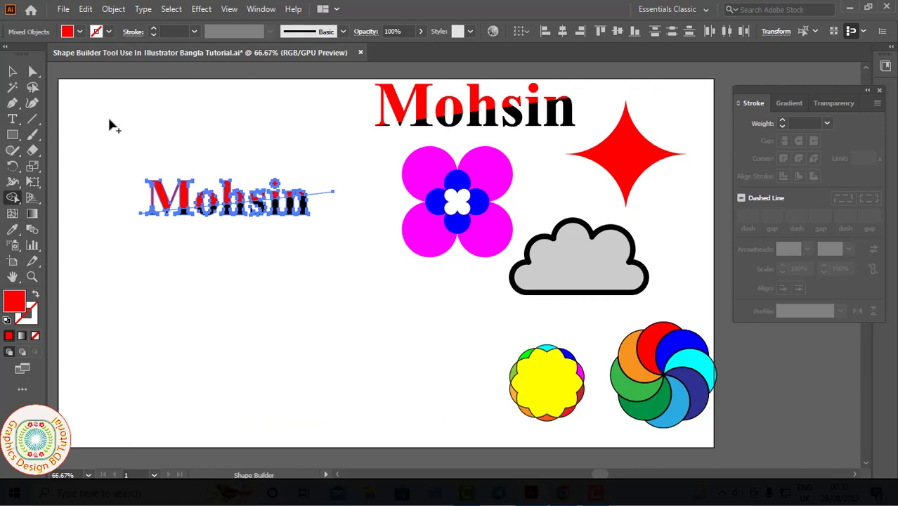
Delete the newly made red-and-black lettering together with its dividing line
key(v)
drag(110, 161, 336, 238)
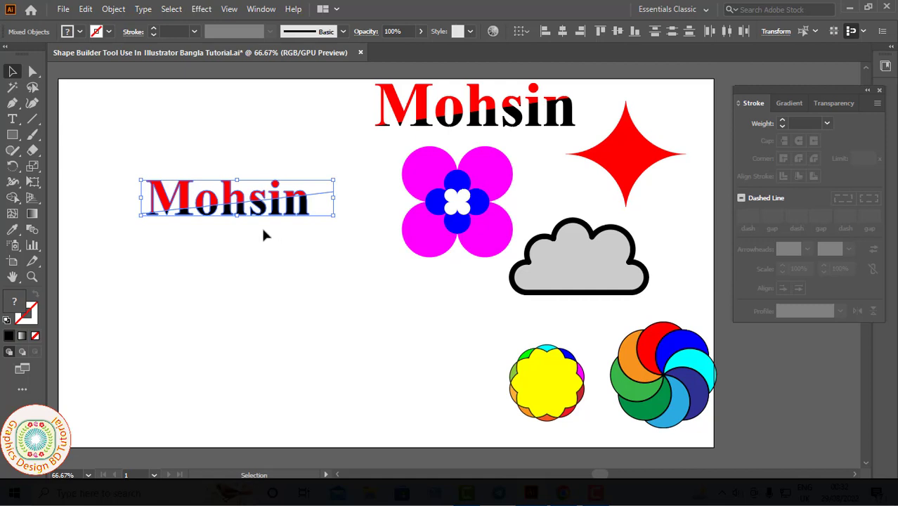
key(Delete)
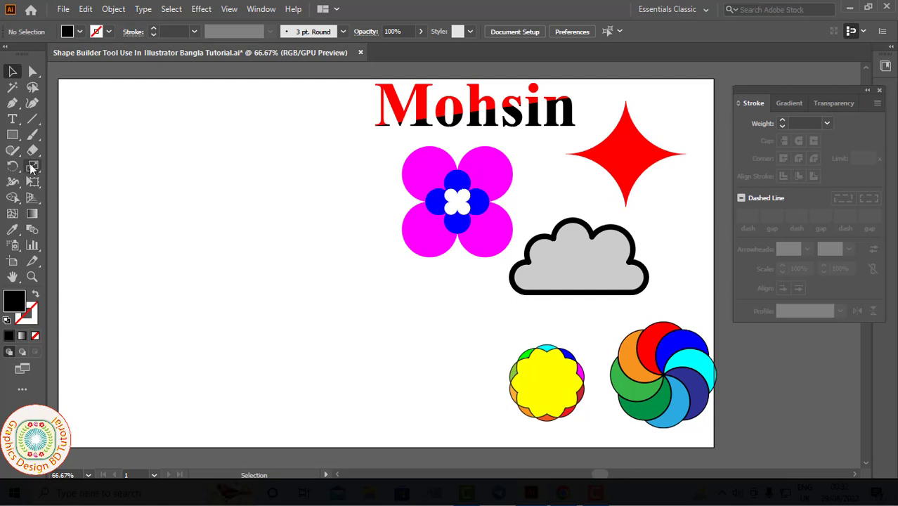
Draw black circles with the Ellipse tool as a two-by-two block of four touching circles in the empty artboard area
drag(20, 139, 53, 168)
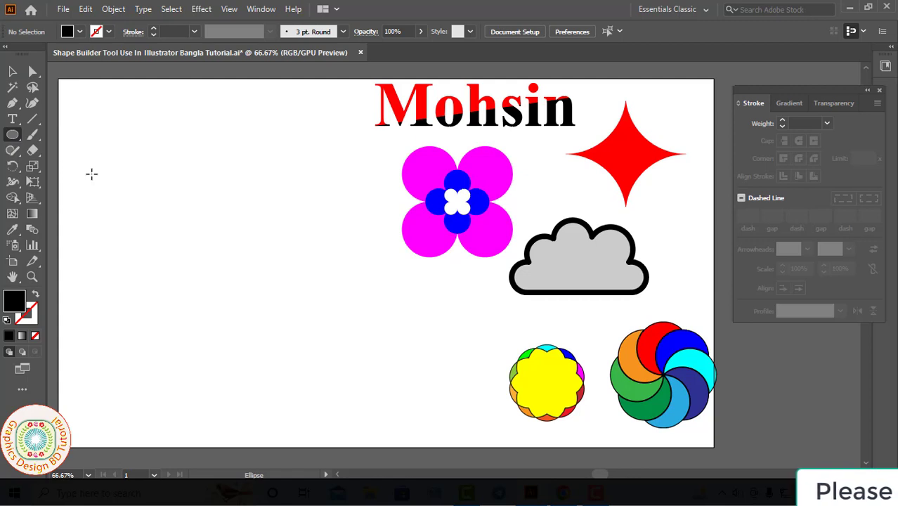
mouse_move(91, 174)
mouse_down()
mouse_move(153, 234)
mouse_move(174, 210)
mouse_move(190, 210)
mouse_move(182, 276)
mouse_up()
click(12, 71)
Select the four black circles and merge them, including the gap between them, into one four-lobed shape with the Shape Builder tool
drag(78, 161, 252, 310)
click(12, 198)
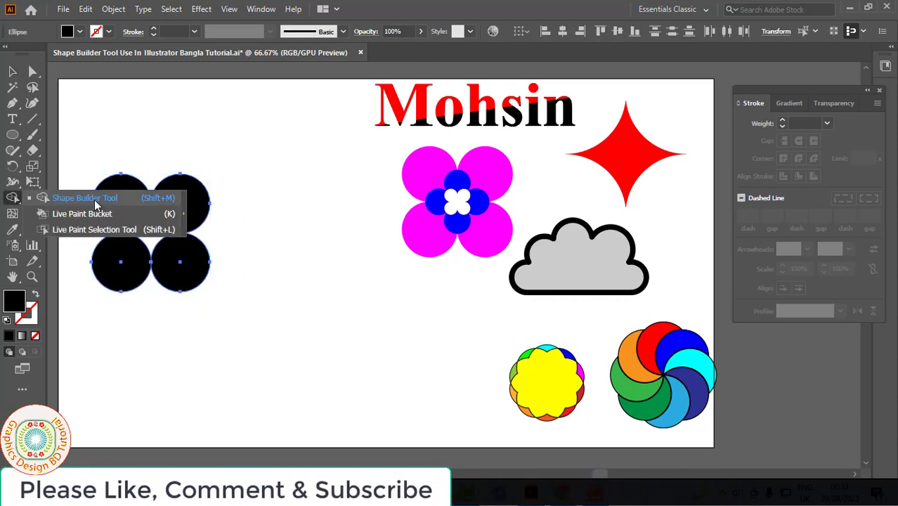
click(95, 200)
click(113, 205)
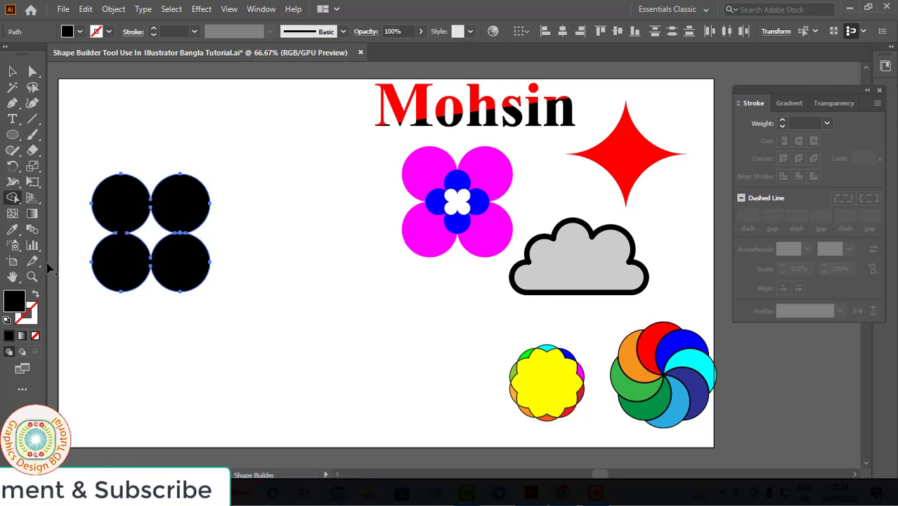
mouse_move(109, 240)
mouse_down()
mouse_move(134, 207)
mouse_move(160, 242)
mouse_move(148, 221)
mouse_up()
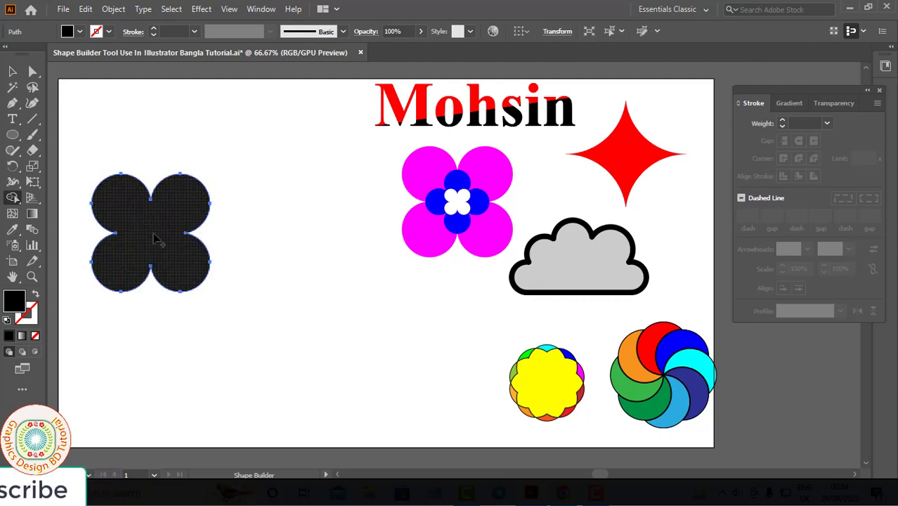
click(156, 169)
Move the merged four-lobed shape away from the leftover slivers and delete the slivers
key(v)
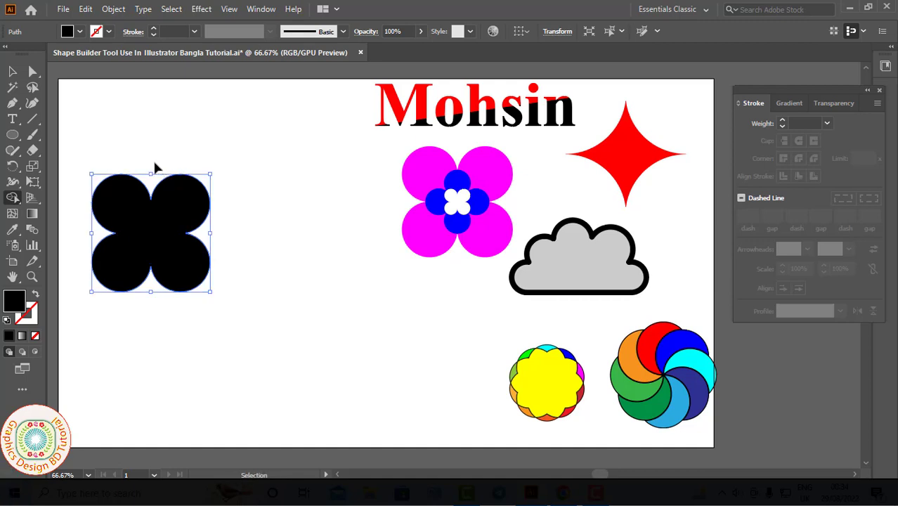
click(181, 247)
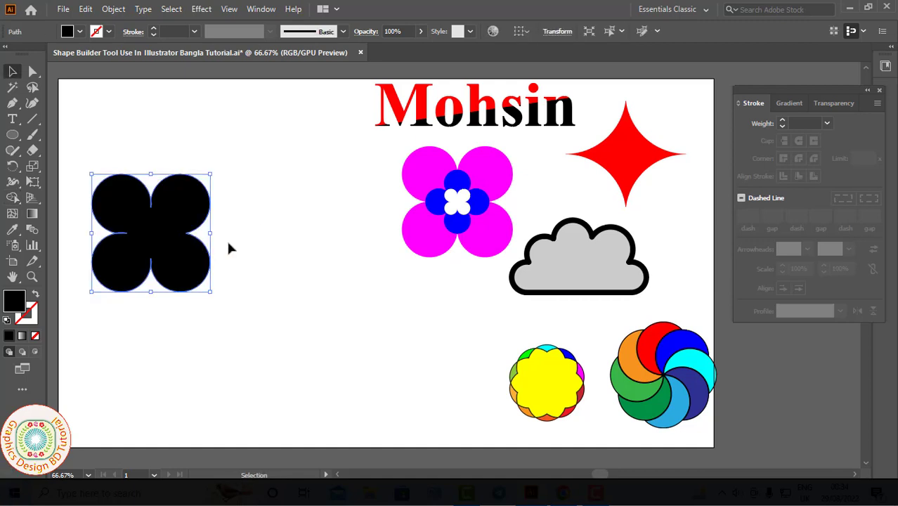
drag(162, 237, 278, 229)
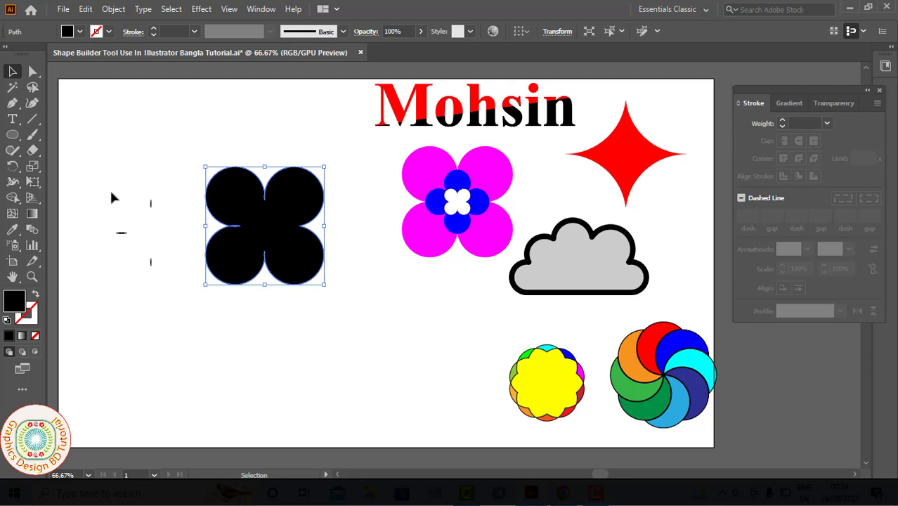
drag(111, 198, 177, 284)
click(162, 280)
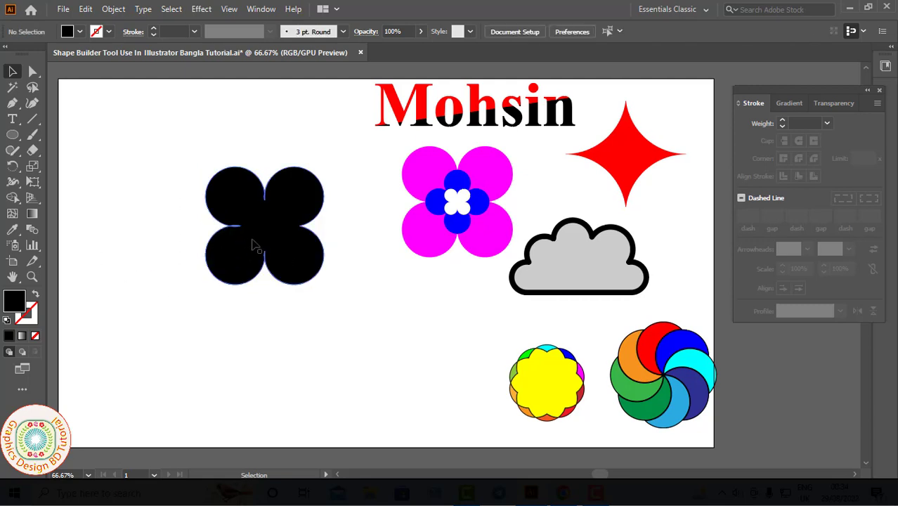
Move the black four-lobed shape left and add a smaller concentric copy of it rotated to 315°
drag(255, 246, 191, 245)
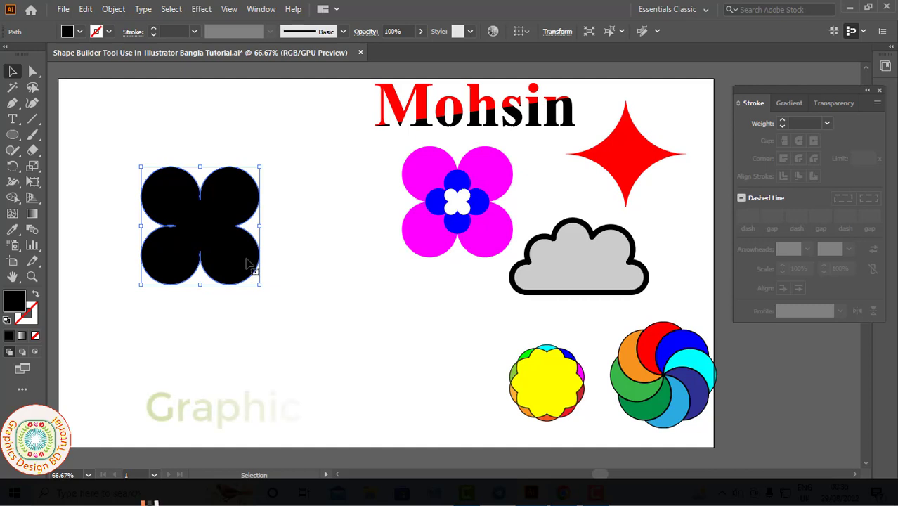
key(a)
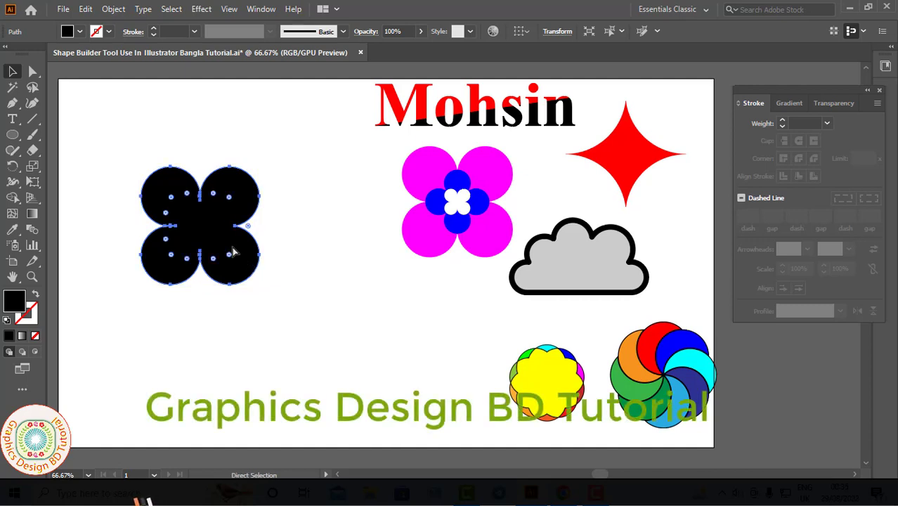
key(v)
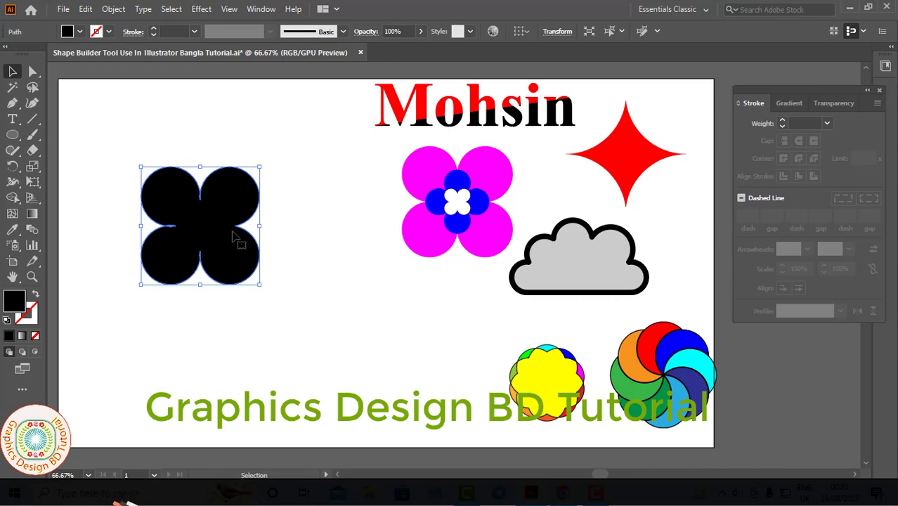
key(a)
key(v)
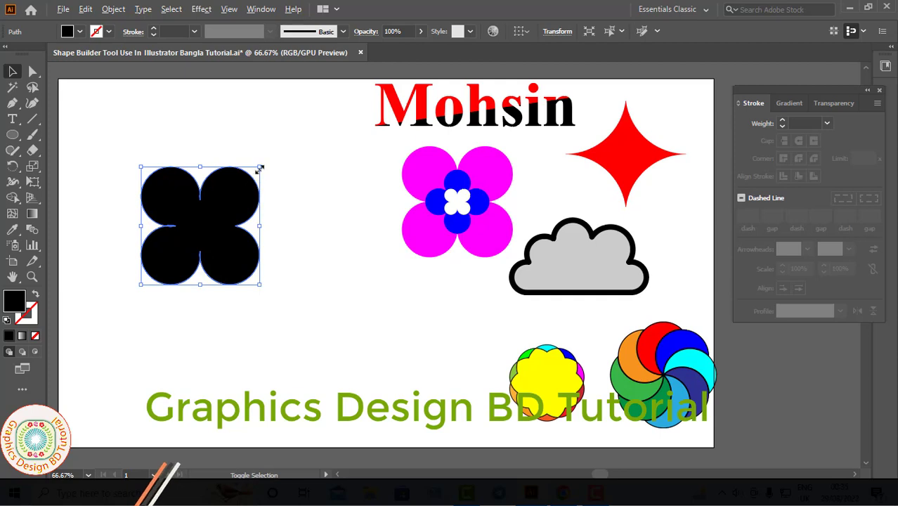
drag(261, 165, 239, 201)
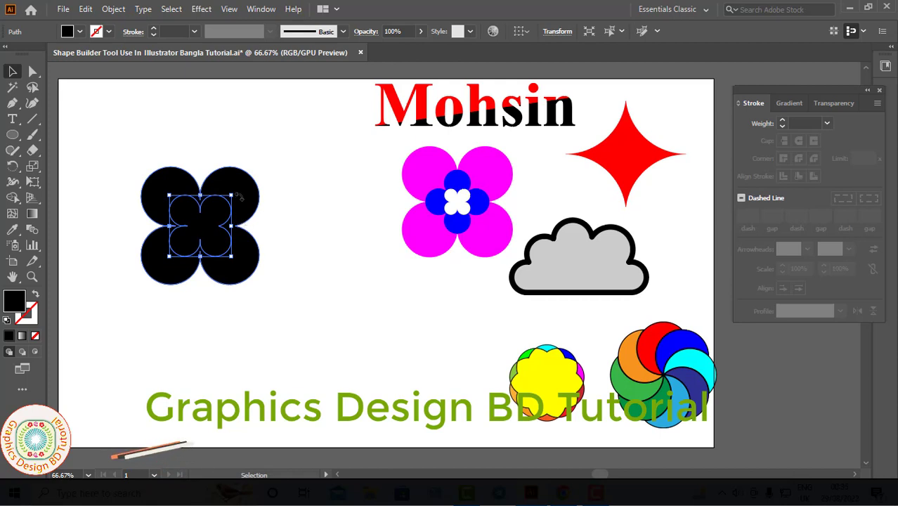
drag(238, 196, 229, 233)
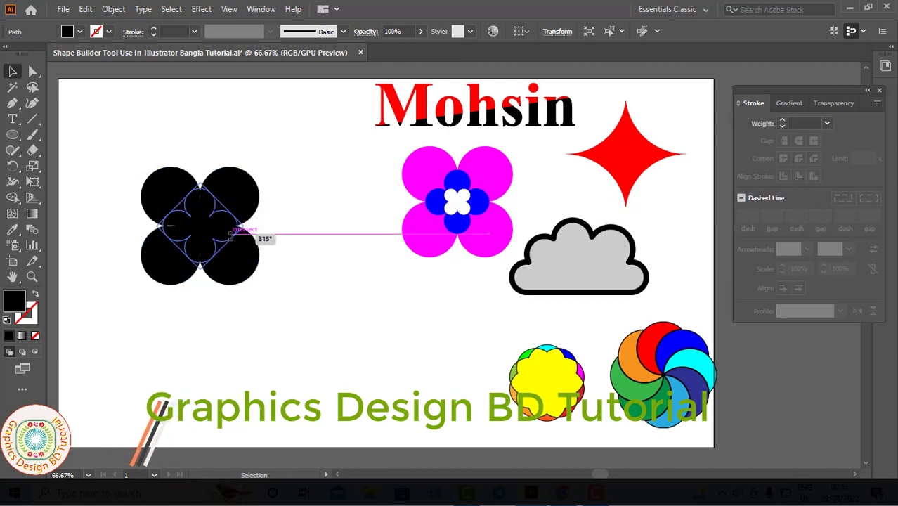
Fill the smaller rotated four-lobed copy with red and deselect it
click(80, 31)
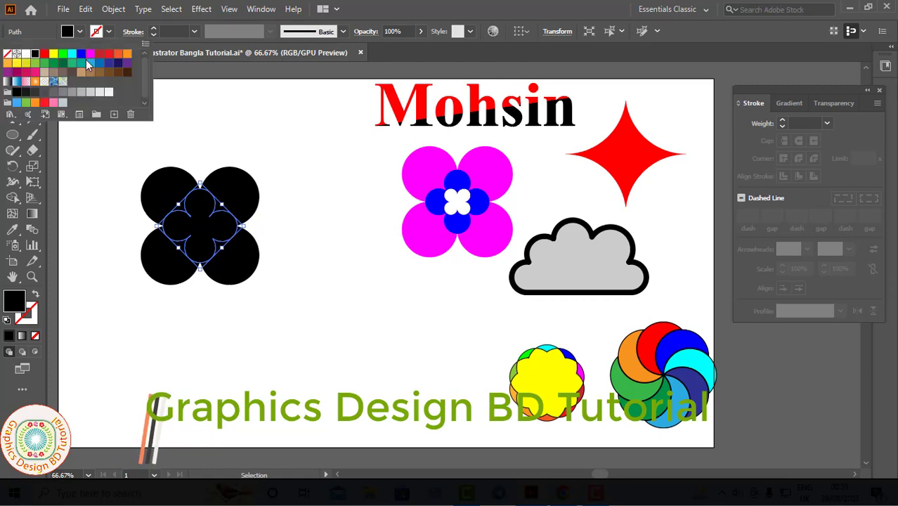
click(44, 56)
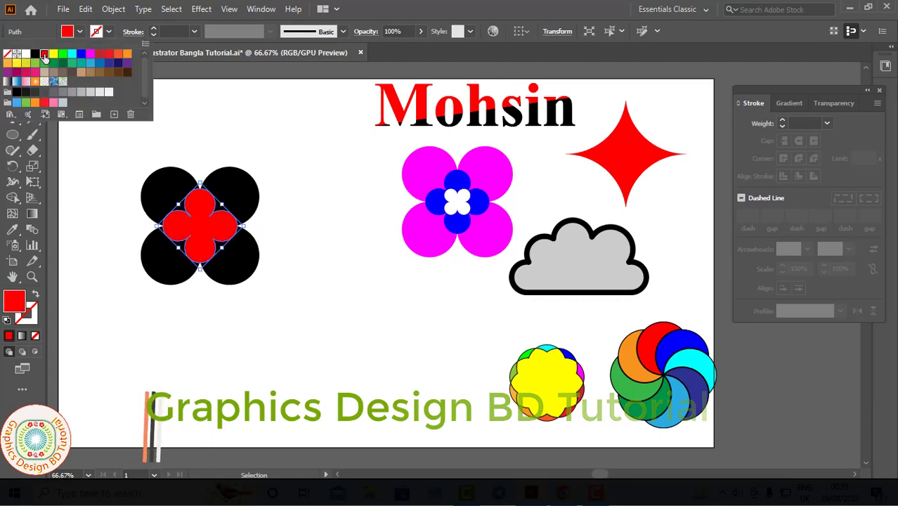
click(200, 232)
click(313, 245)
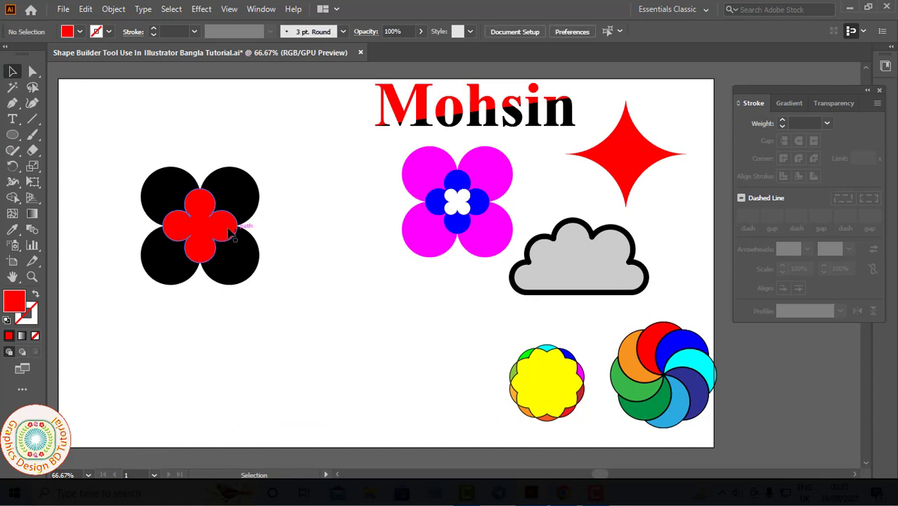
Add a smaller concentric copy of the red four-lobed shape, turned diagonally so its lobes sit between the red ones
click(231, 234)
shift+click(248, 241)
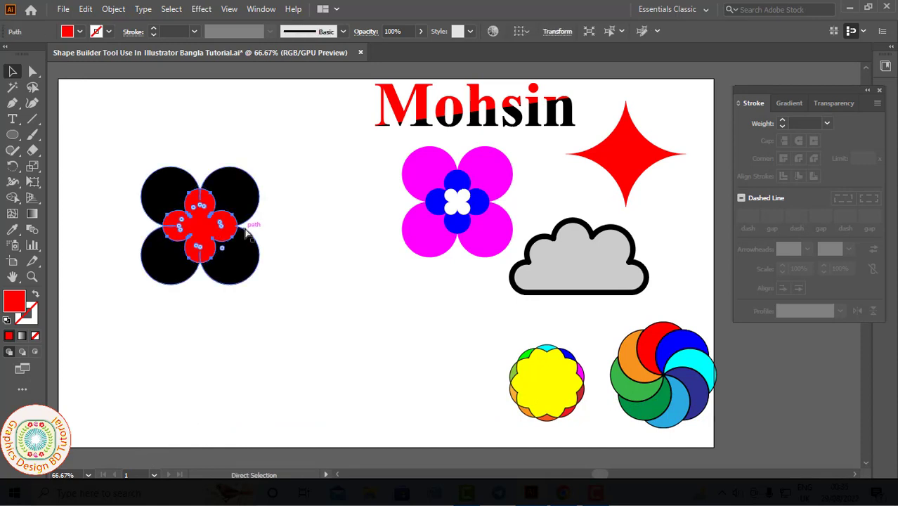
shift+click(242, 235)
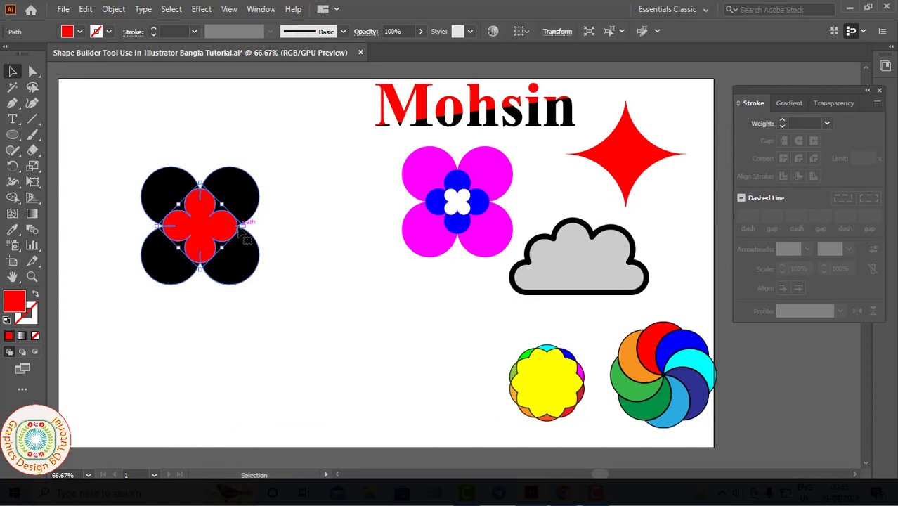
shift+click(238, 222)
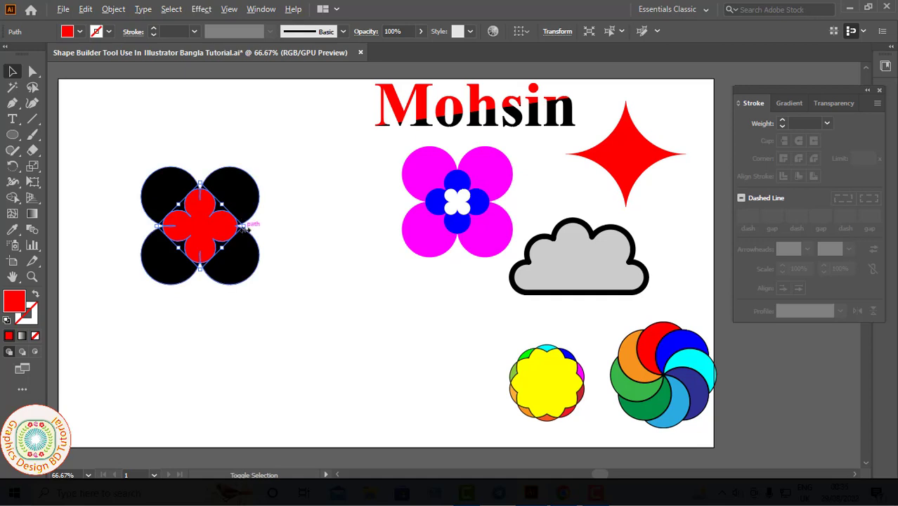
drag(242, 226, 230, 228)
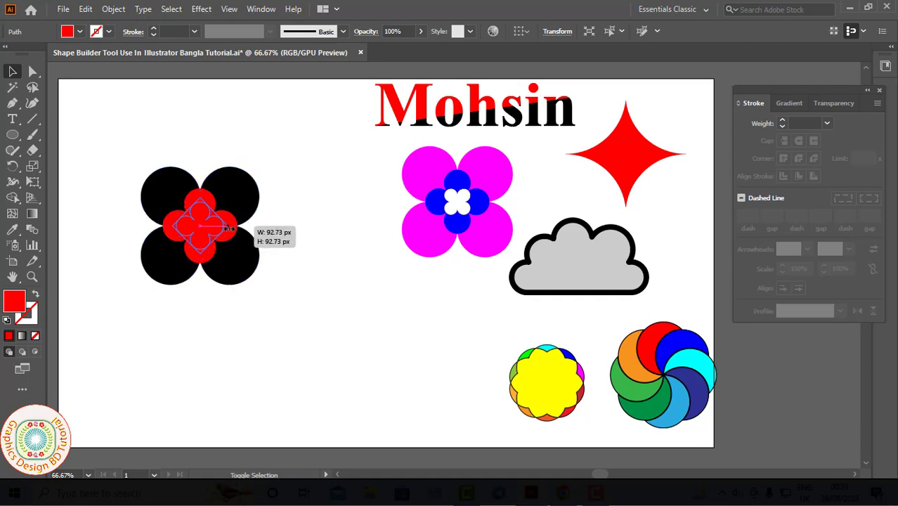
mouse_move(227, 226)
mouse_down()
mouse_move(239, 232)
mouse_move(219, 216)
mouse_move(219, 231)
mouse_up()
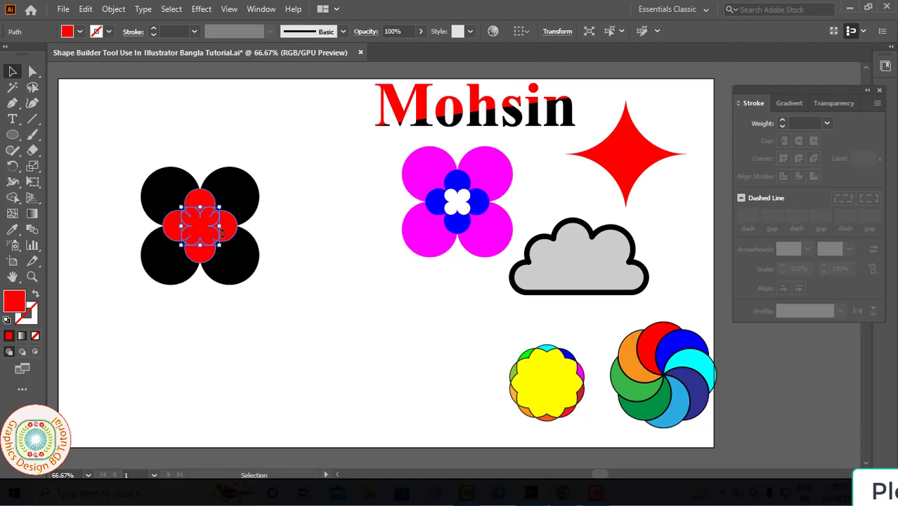
Fill the innermost four-lobed copy with white and deselect it
click(79, 31)
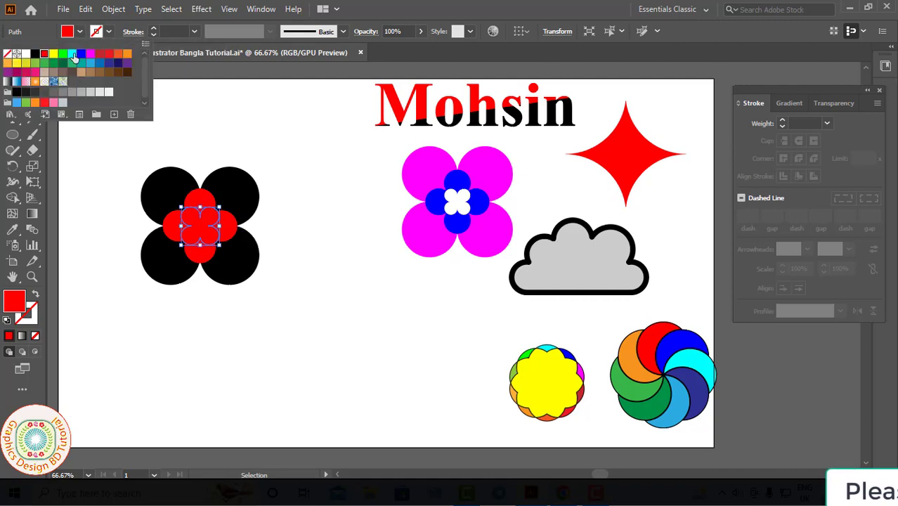
click(23, 57)
click(297, 239)
Group the black, red and white layers into one flower and move it to the empty area below the magenta flower
click(239, 263)
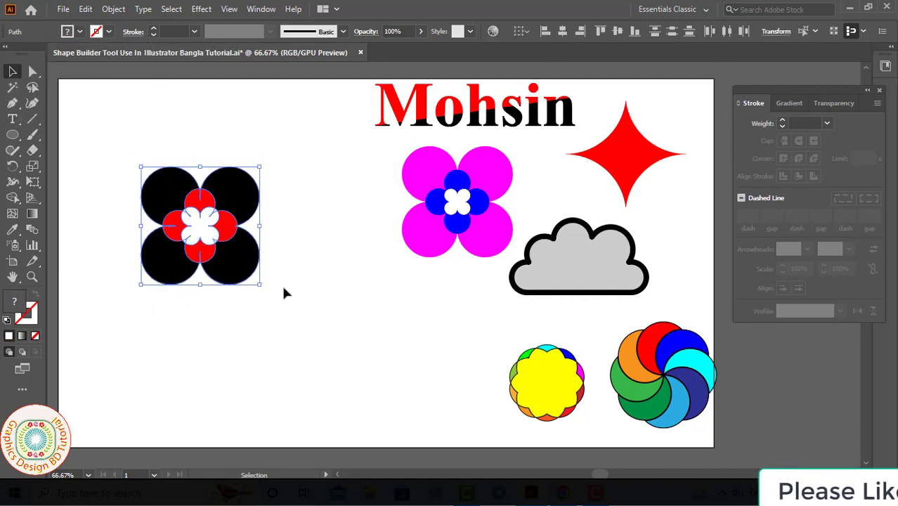
drag(237, 256, 308, 256)
right_click(303, 256)
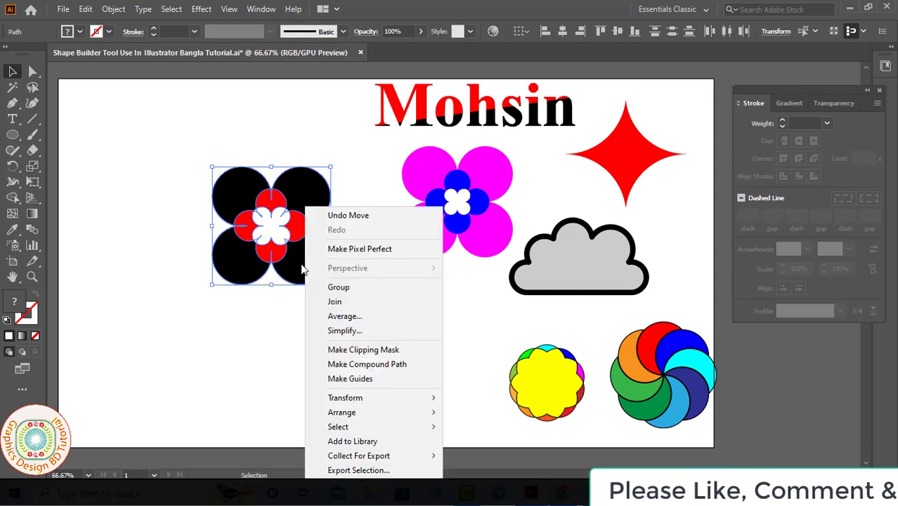
click(337, 288)
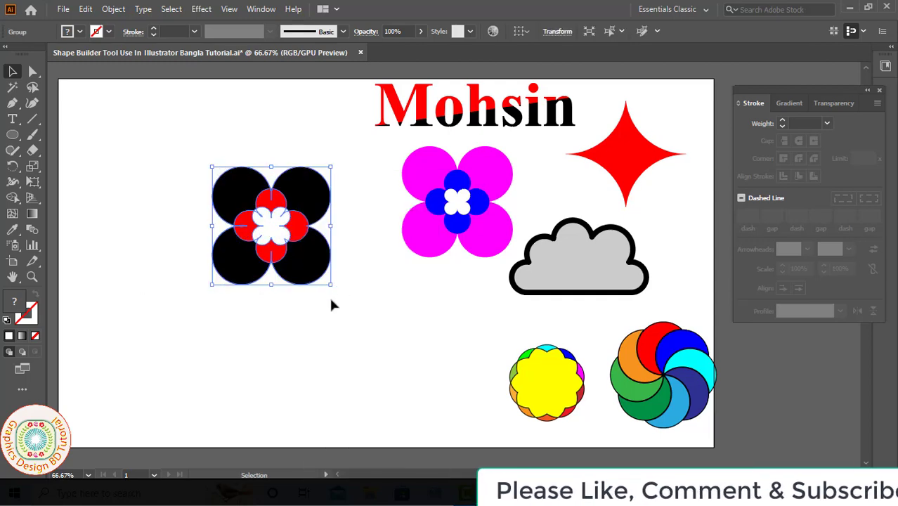
click(329, 296)
drag(295, 262, 408, 392)
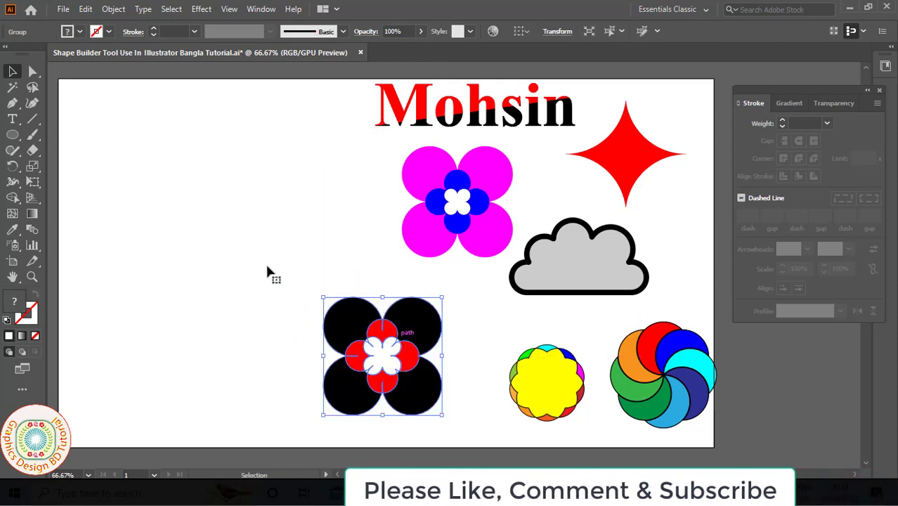
click(271, 262)
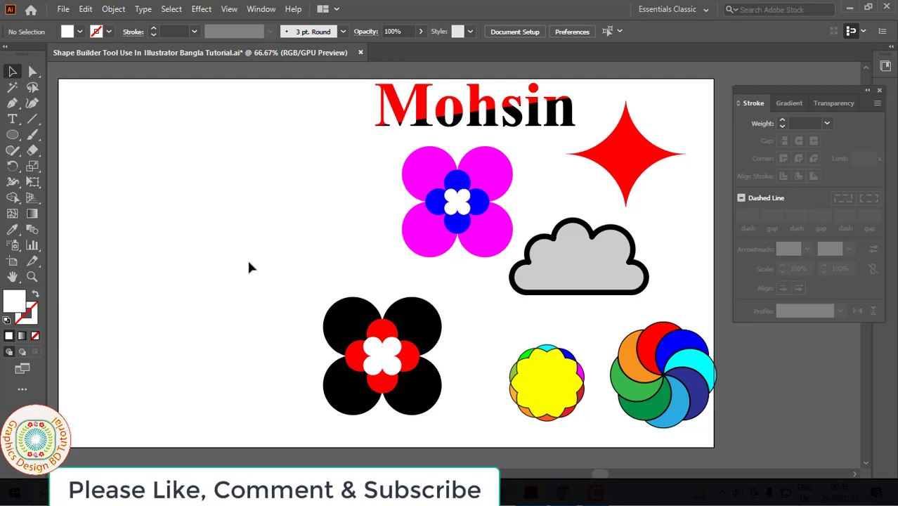
Delete the magenta flower and put the grouped black, red and white flower in its place
click(483, 254)
key(Delete)
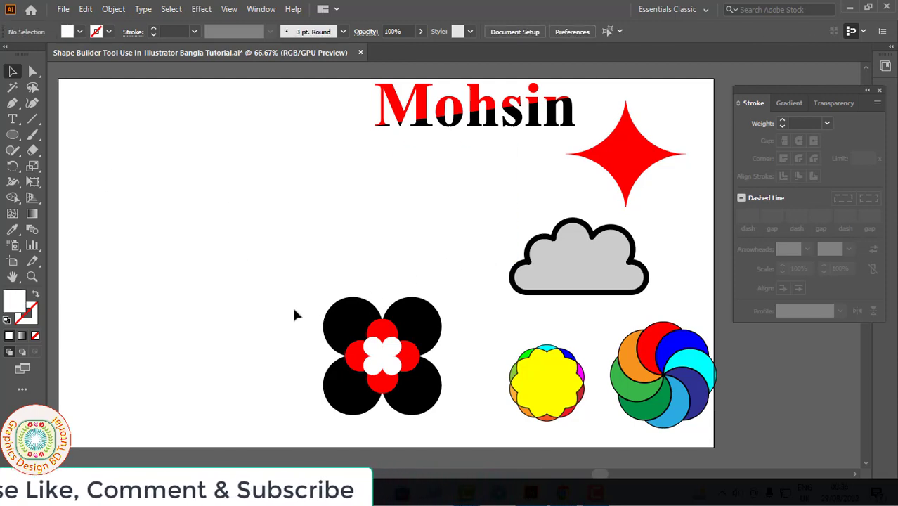
drag(420, 384, 513, 222)
click(460, 317)
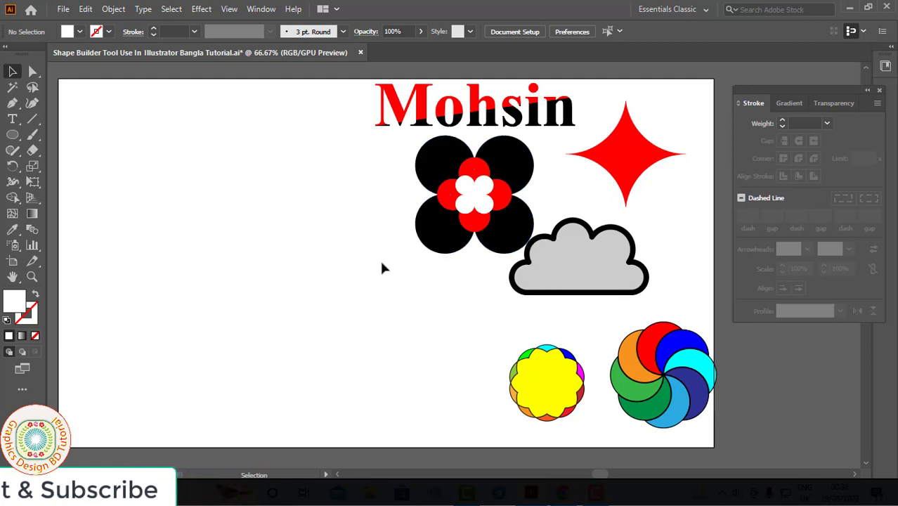
Draw a black circle about 124 px wide in the empty artboard area and duplicate it into a two-by-two block of touching circles
click(12, 135)
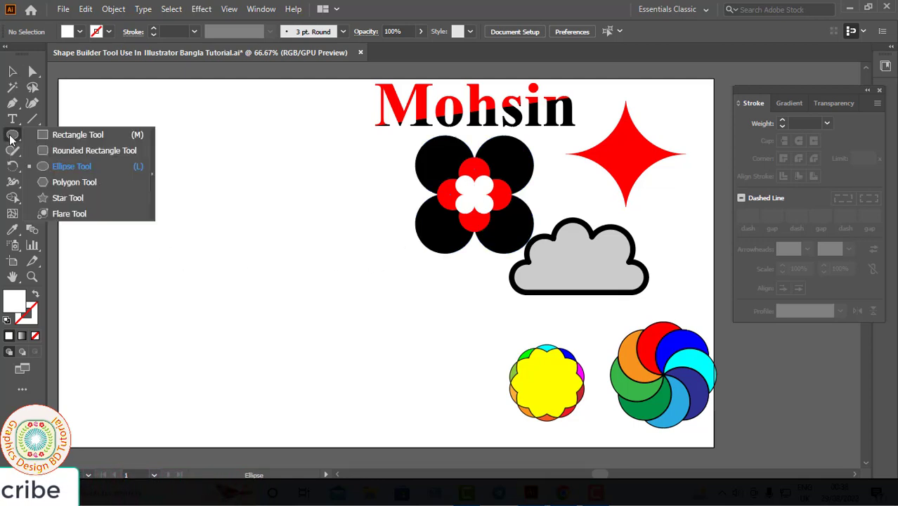
click(43, 171)
drag(100, 174, 164, 225)
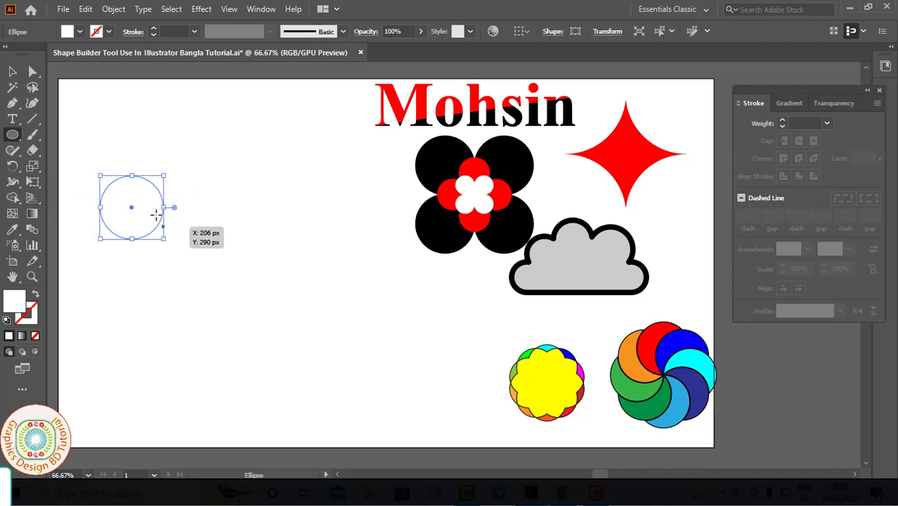
click(80, 31)
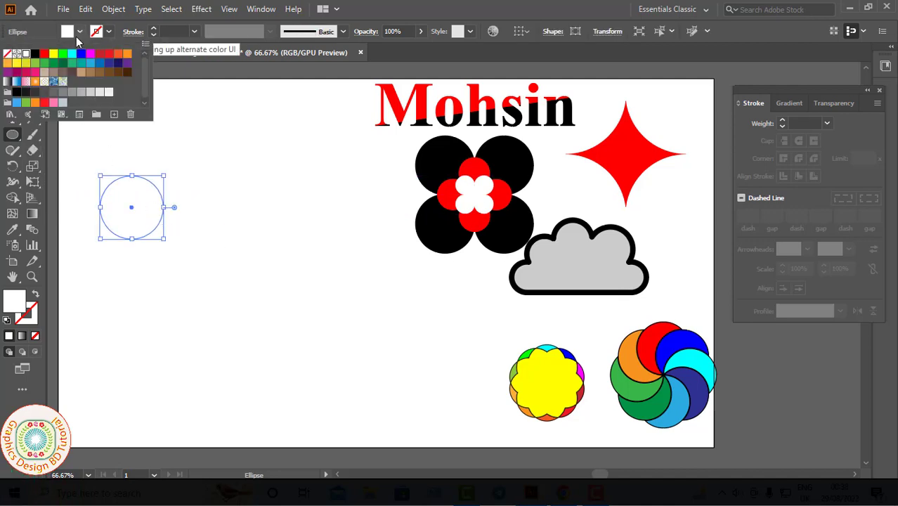
click(36, 55)
key(Escape)
key(v)
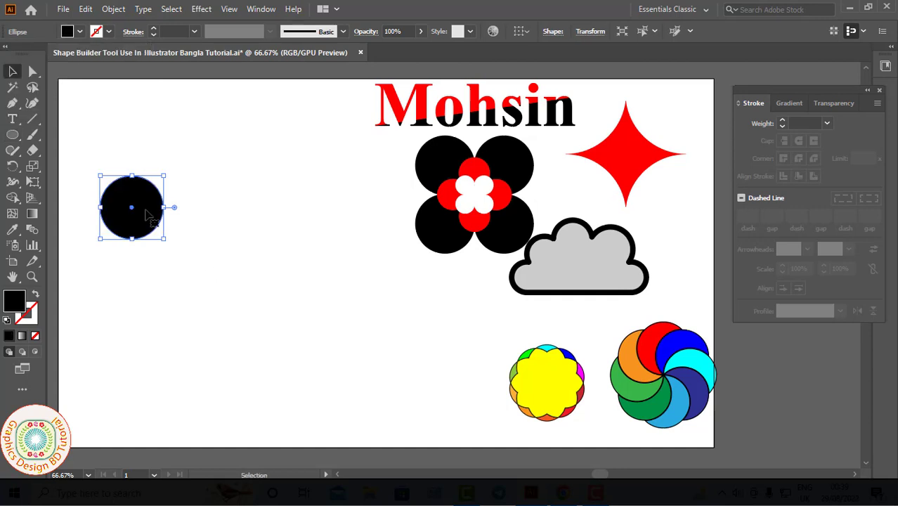
drag(135, 216, 210, 286)
Select the four black circles and turn the gap between them into its own shape with the Shape Builder tool
drag(86, 162, 256, 310)
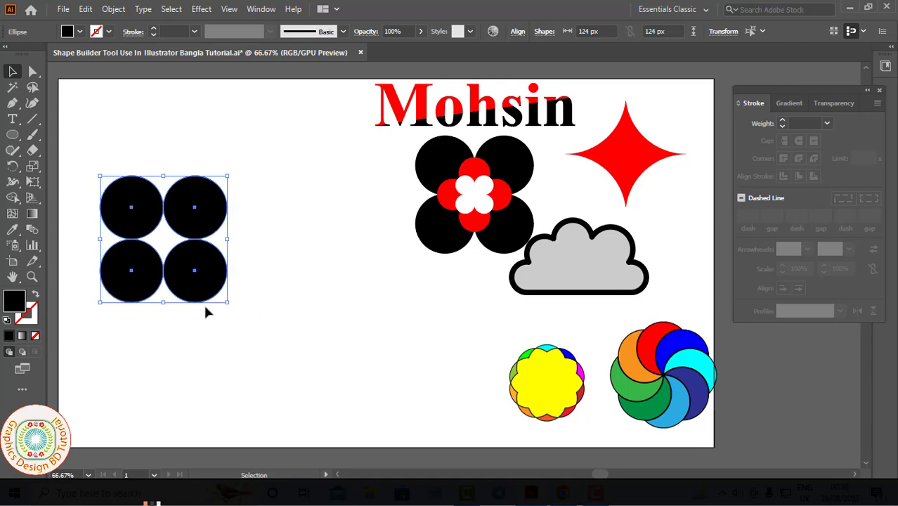
click(14, 199)
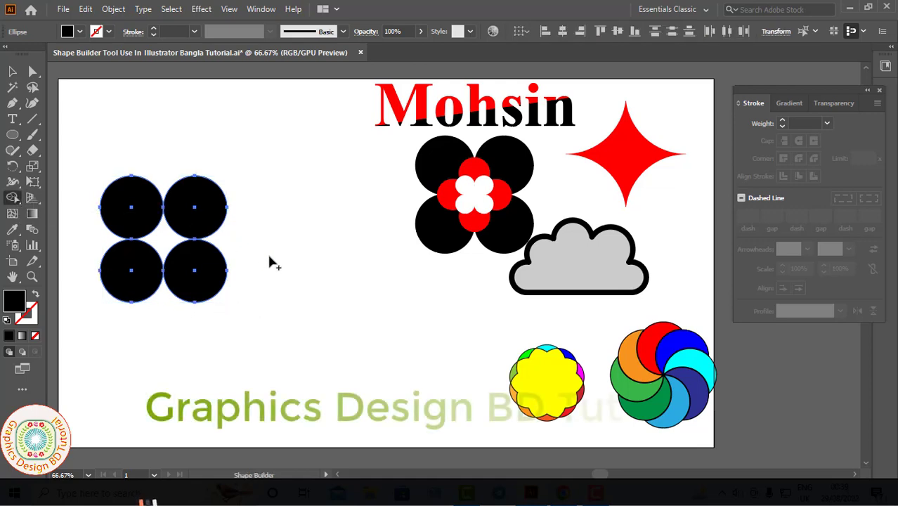
click(167, 243)
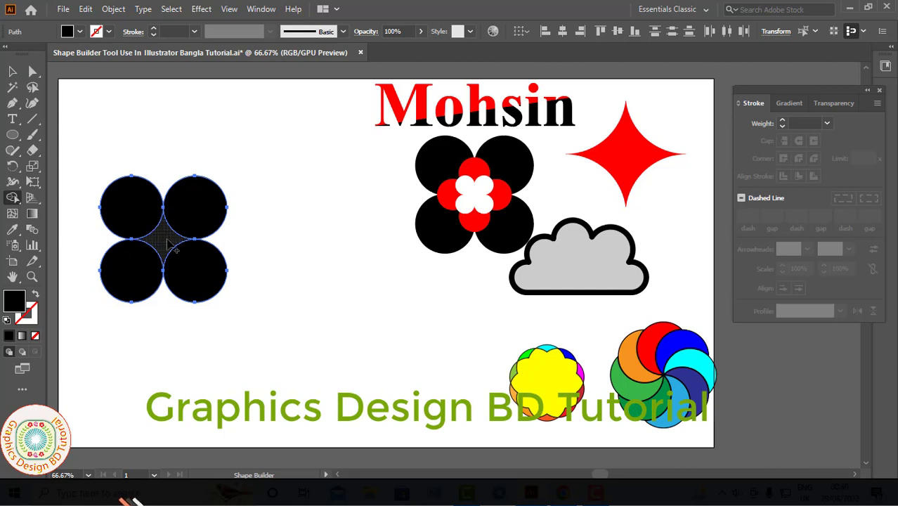
key(v)
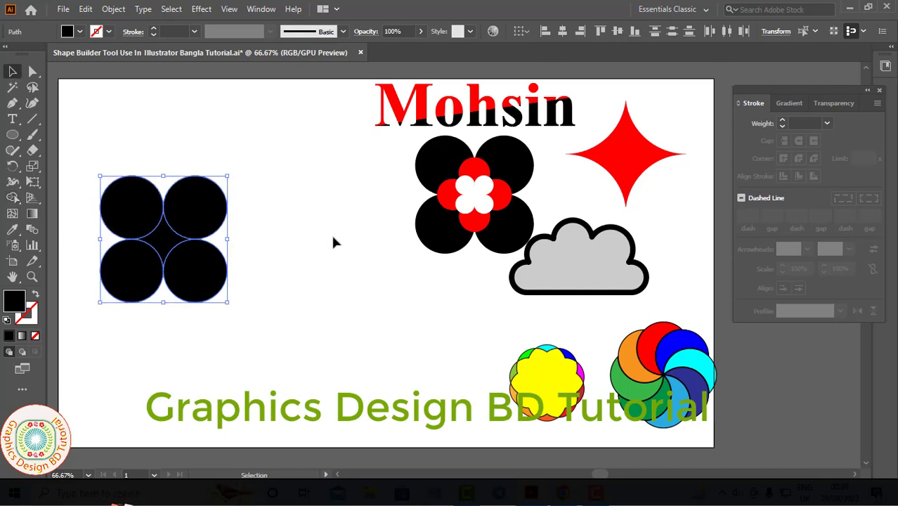
click(334, 241)
Delete the four black circles surrounding the central star shape
click(135, 205)
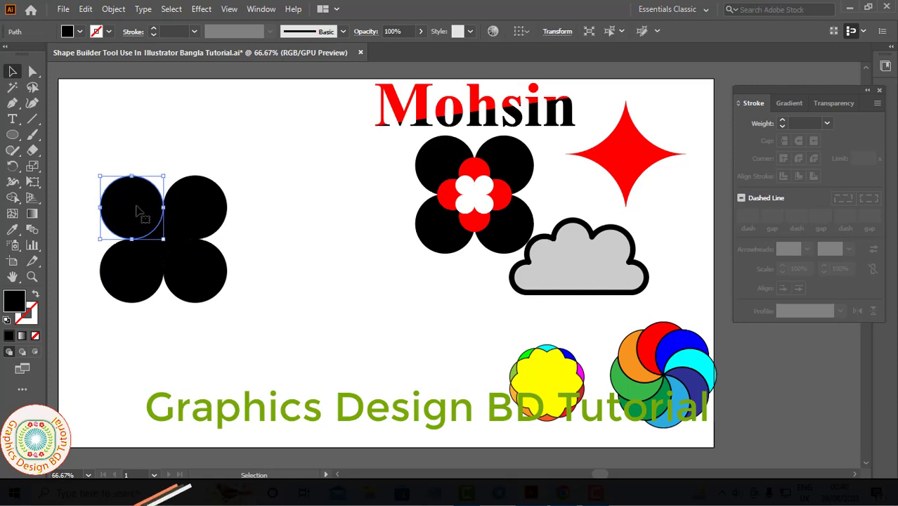
key(Delete)
click(195, 207)
key(Delete)
click(200, 278)
key(Delete)
click(131, 274)
key(Delete)
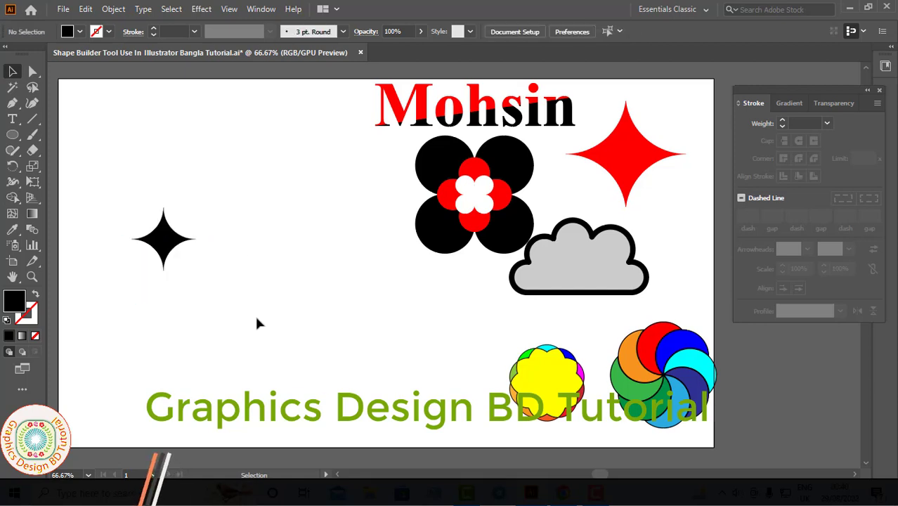
Enlarge the black four-pointed star proportionally from its center and move it slightly right
drag(111, 176, 218, 267)
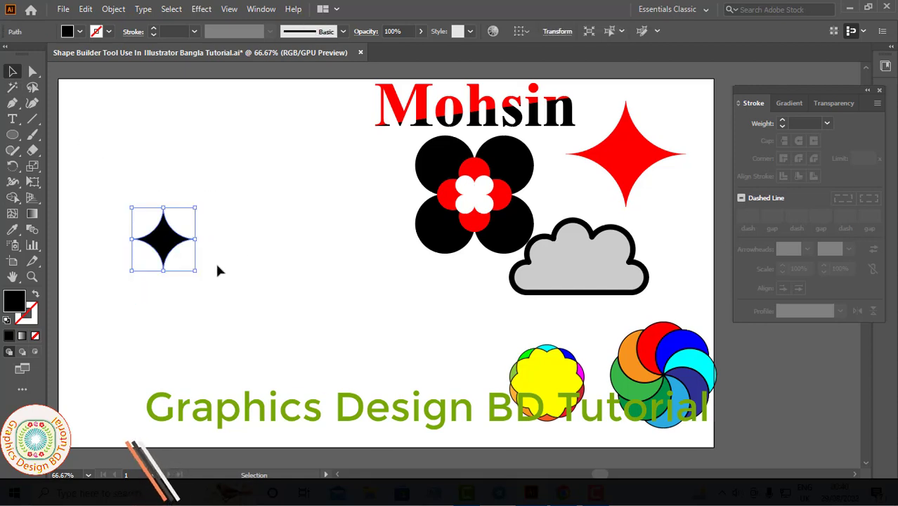
drag(197, 207, 237, 187)
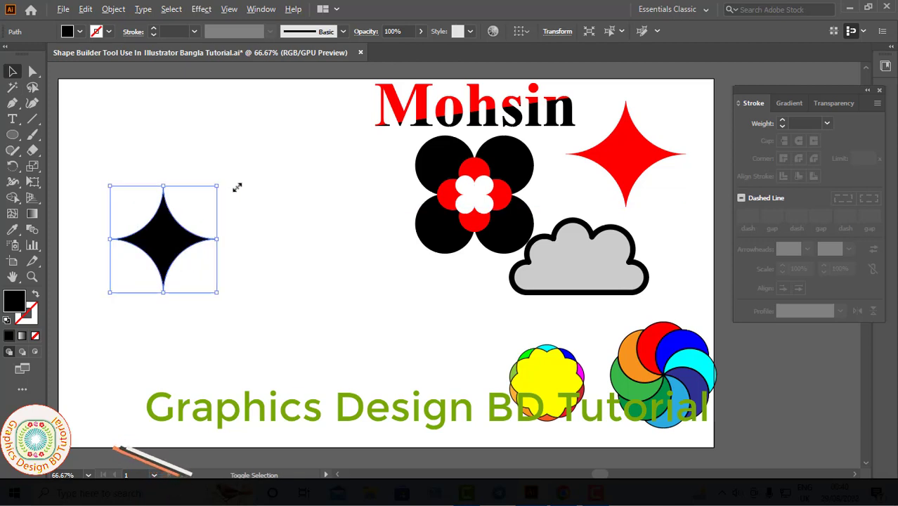
click(256, 259)
drag(167, 232, 194, 242)
click(274, 272)
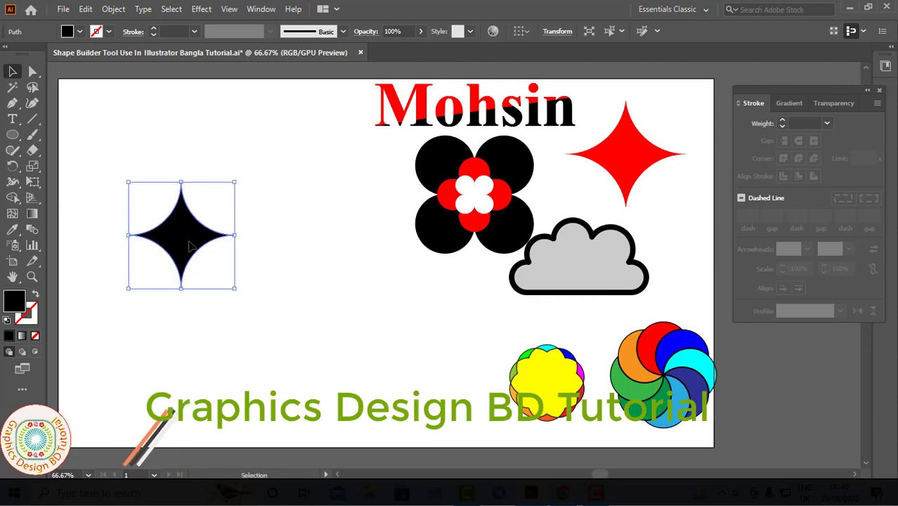
Delete the black four-pointed star from the artboard
click(264, 261)
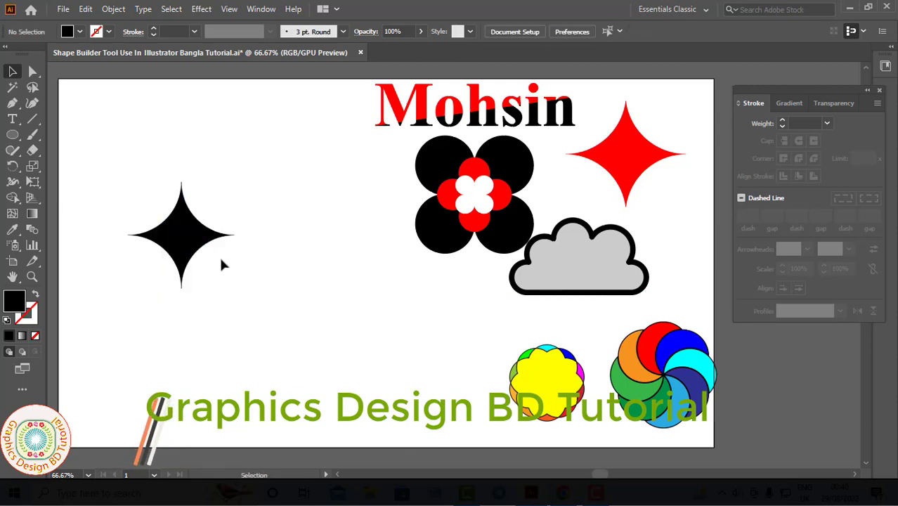
drag(188, 243, 280, 201)
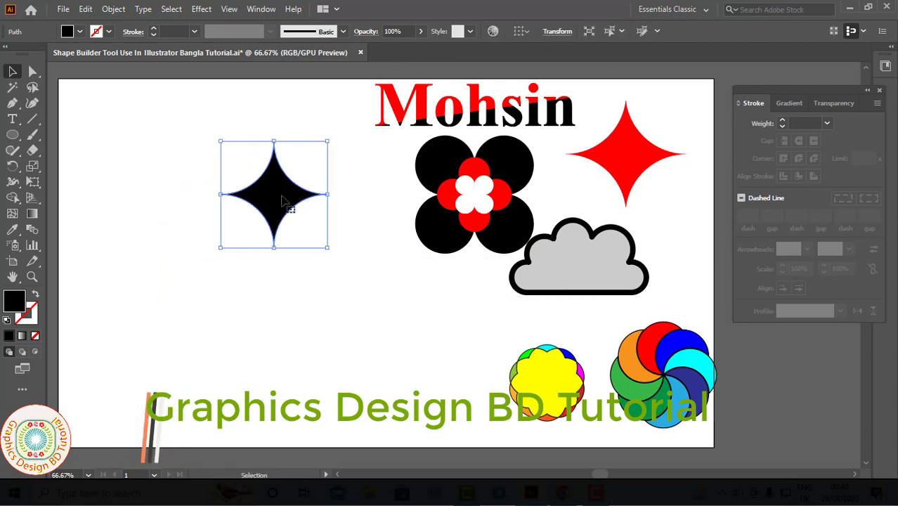
key(Delete)
Draw a black circle in the empty artboard area and place a copy level with it, leaving a wide gap between them
click(16, 137)
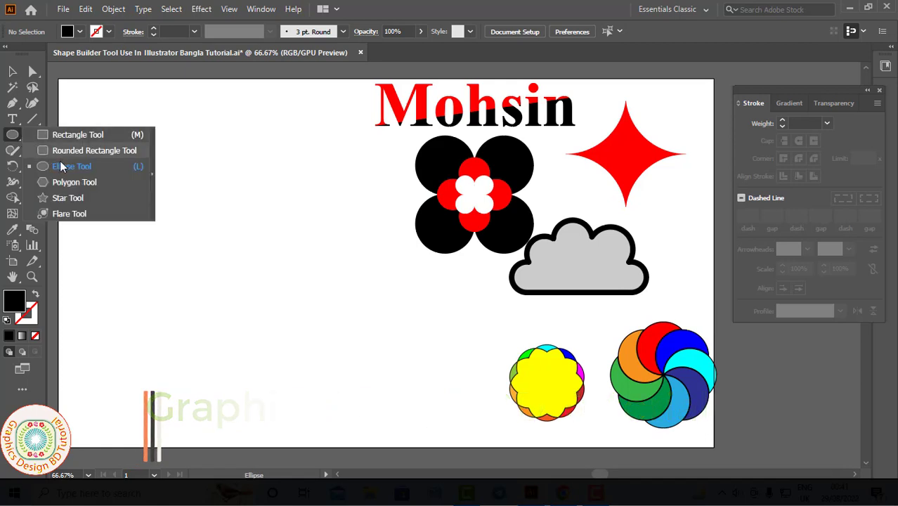
click(70, 167)
drag(105, 216, 325, 298)
click(11, 72)
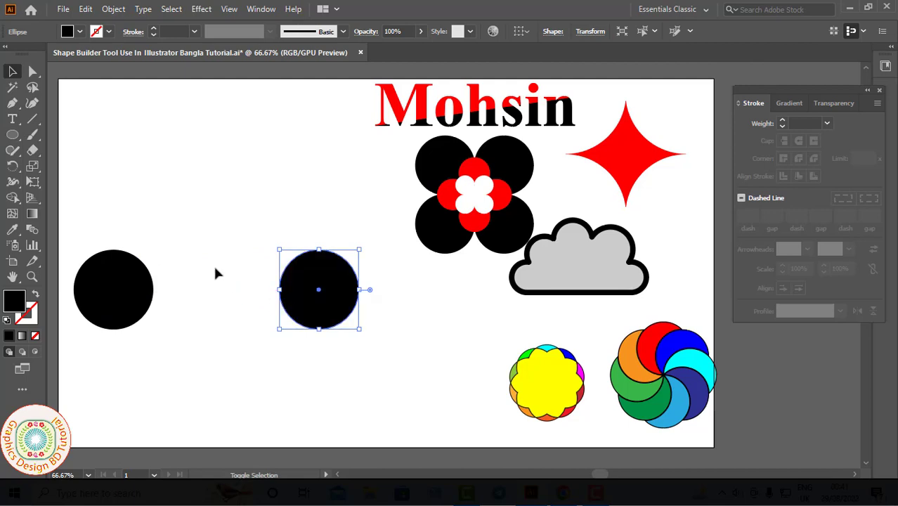
click(82, 184)
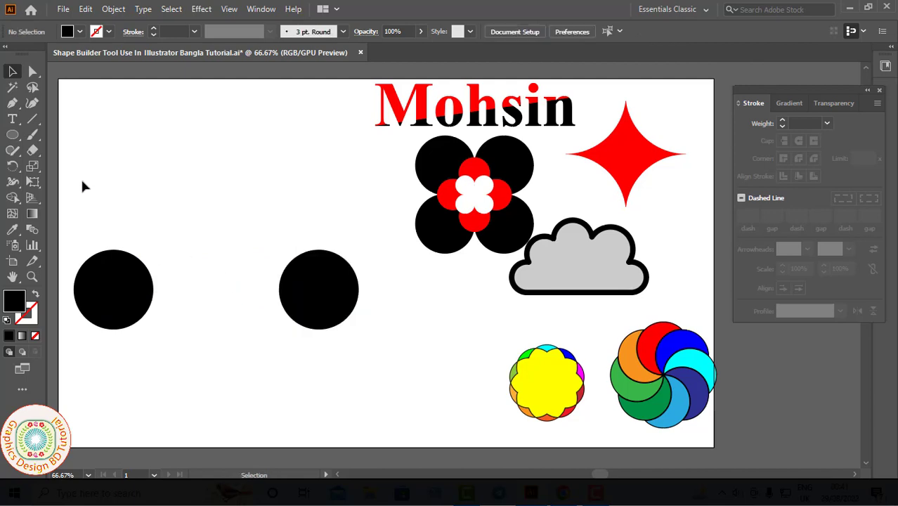
Draw a thin black rectangle along the base of the two circles, joining them from center to center
right_click(20, 137)
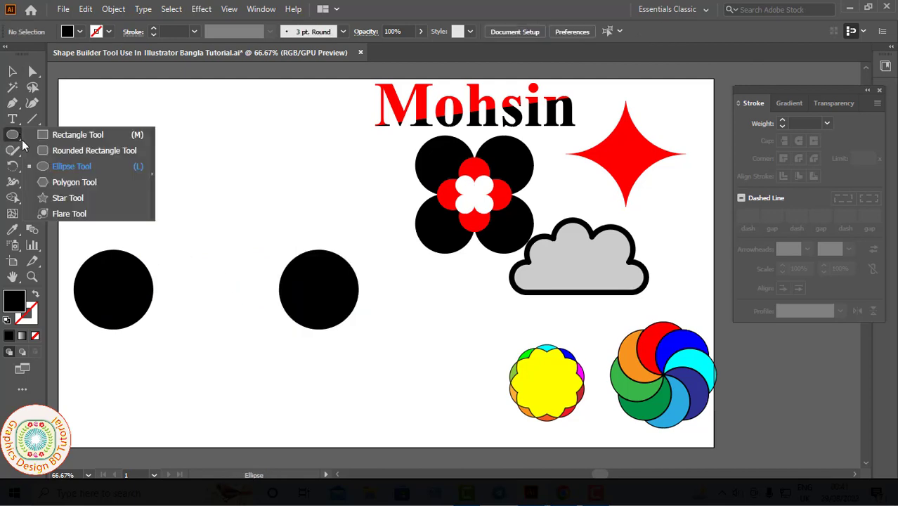
click(73, 137)
drag(110, 328, 321, 309)
Duplicate the circle into three upper cloud lobes, enlarging the middle one as the peak and leaving the right one at about the original size
key(v)
click(132, 273)
drag(132, 274, 221, 210)
drag(250, 155, 266, 140)
drag(216, 209, 291, 232)
drag(349, 177, 332, 193)
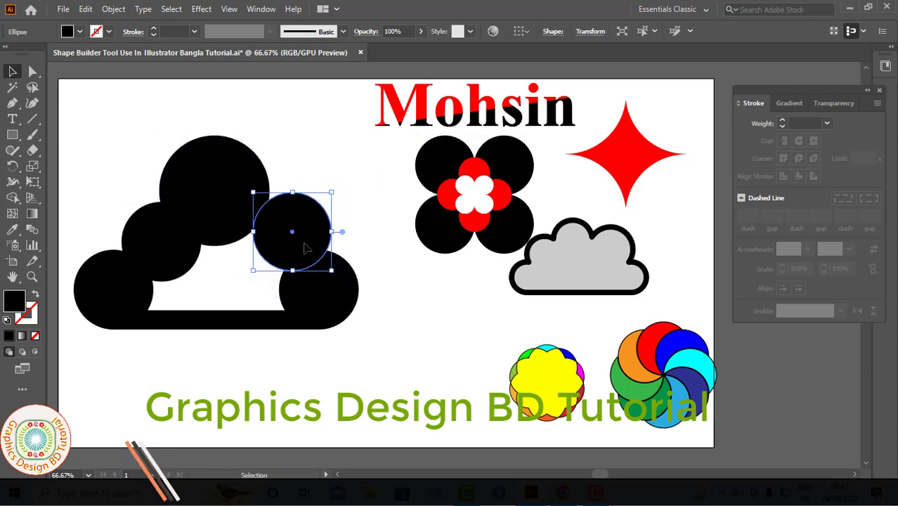
Nudge the two side lobes beside the large top circle slightly outward and upward to balance the cloud outline
drag(305, 246, 311, 240)
click(370, 305)
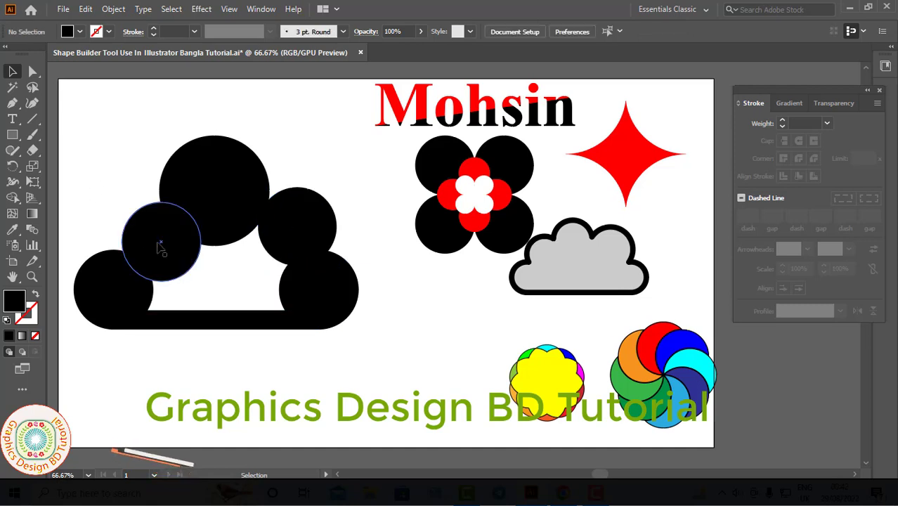
drag(156, 241, 149, 234)
click(111, 158)
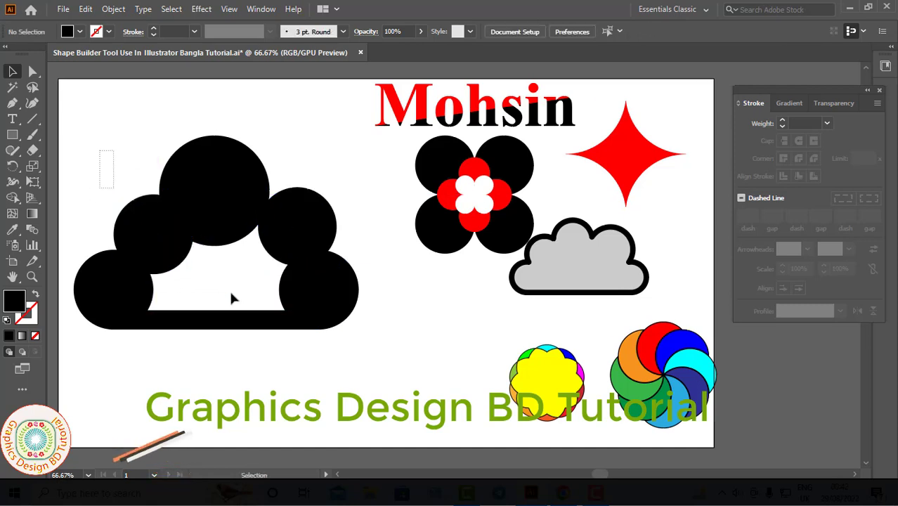
Select all the cloud pieces and merge them, including the enclosed gap and leftover corner fragments, into one shape with the Shape Builder tool
drag(231, 298, 371, 344)
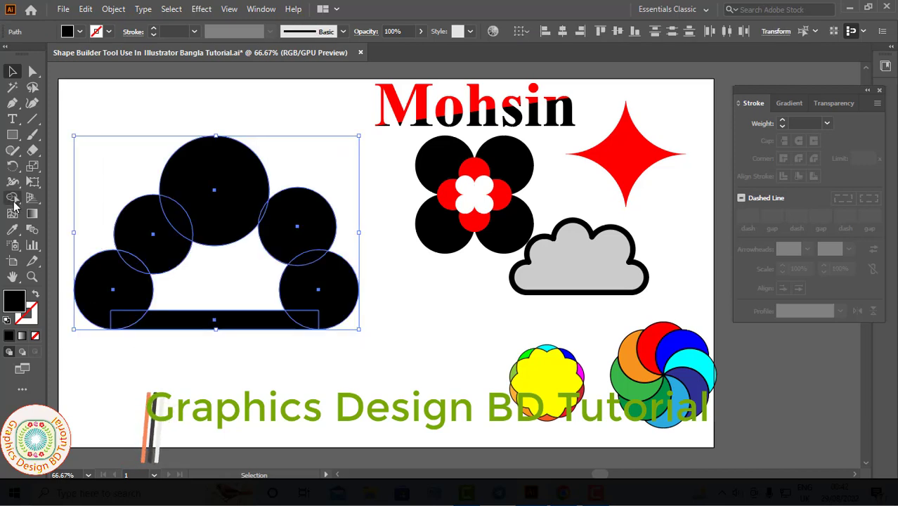
drag(14, 202, 59, 201)
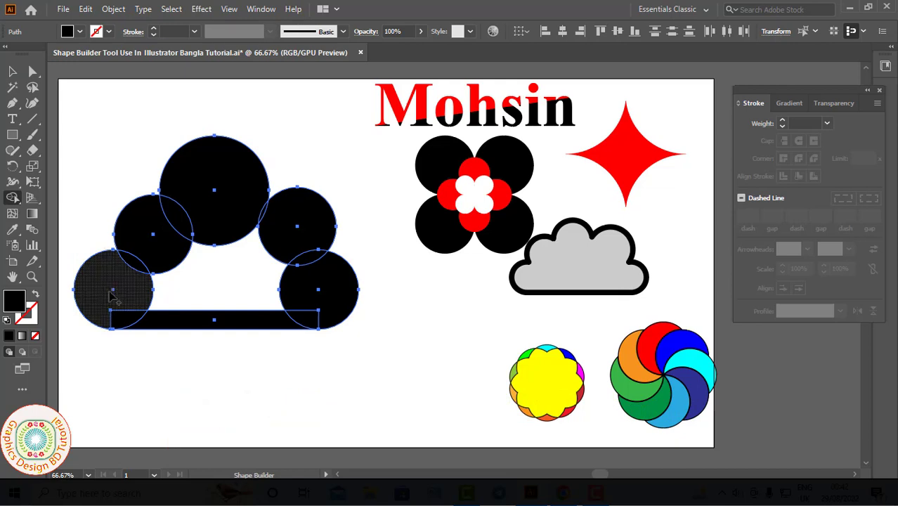
mouse_move(123, 281)
mouse_down()
mouse_move(198, 220)
mouse_move(265, 231)
mouse_move(318, 272)
mouse_move(309, 293)
mouse_move(279, 314)
mouse_move(142, 300)
mouse_up()
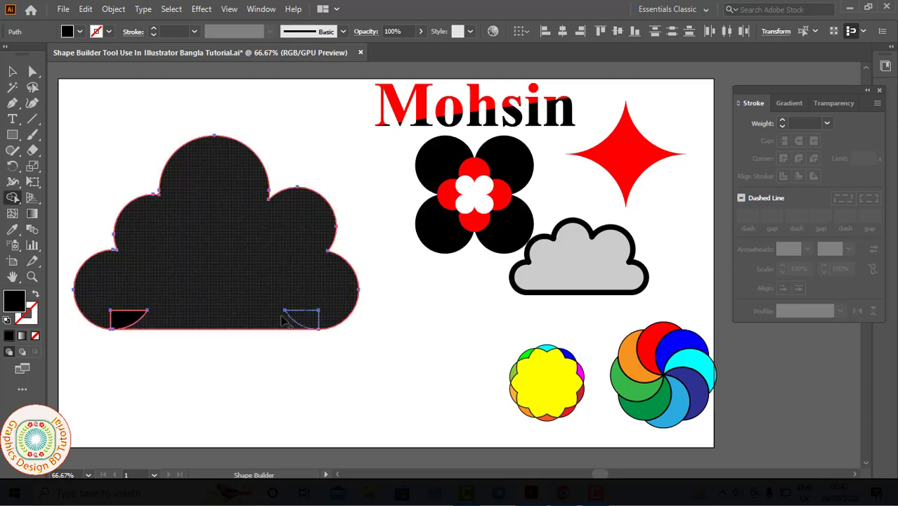
click(302, 318)
click(110, 321)
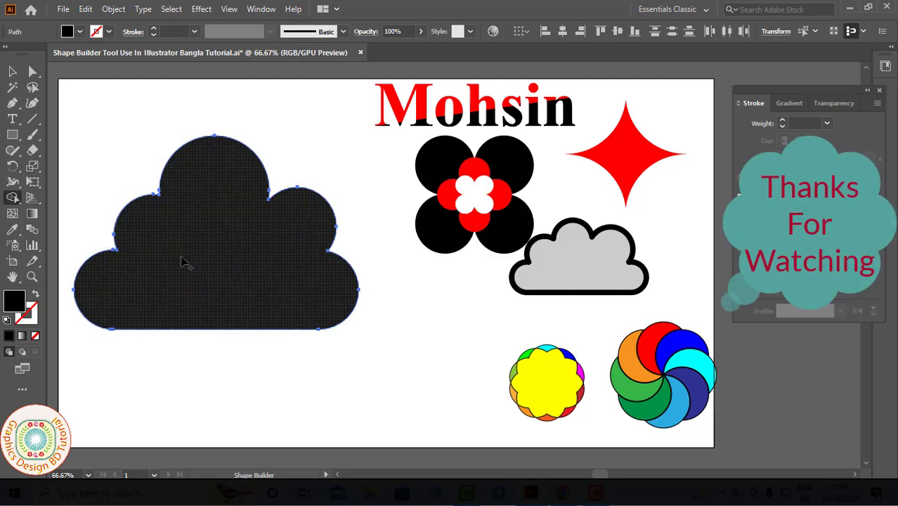
Fill the merged cloud shape with white
key(v)
click(82, 32)
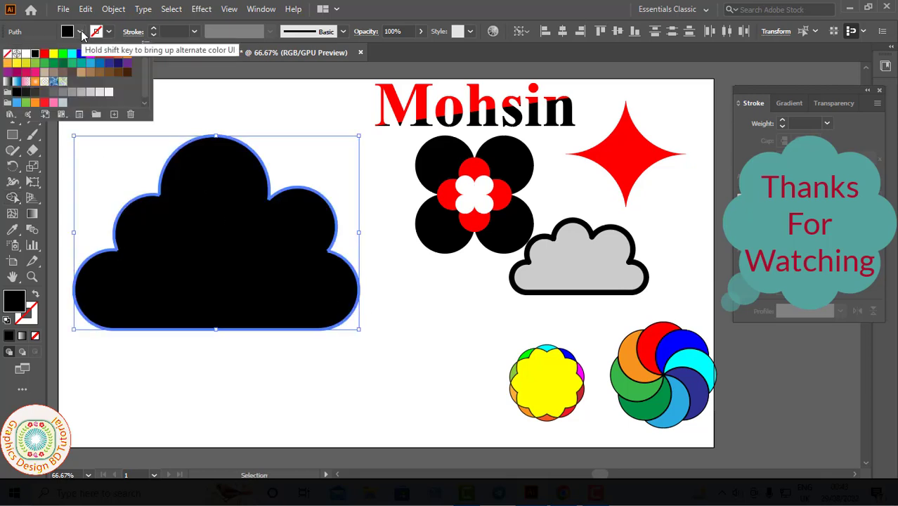
click(25, 55)
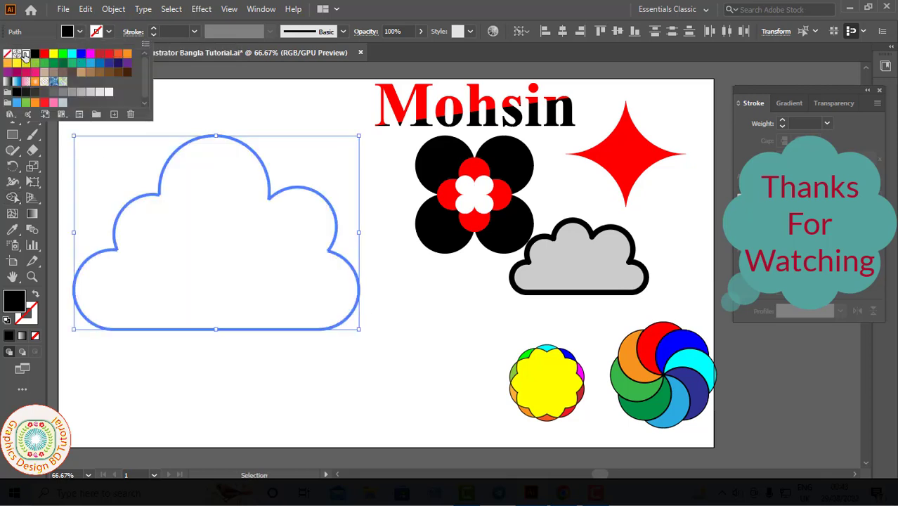
Give the white cloud a 15 pt black stroke and deselect it
click(154, 28)
click(174, 92)
click(184, 151)
click(154, 29)
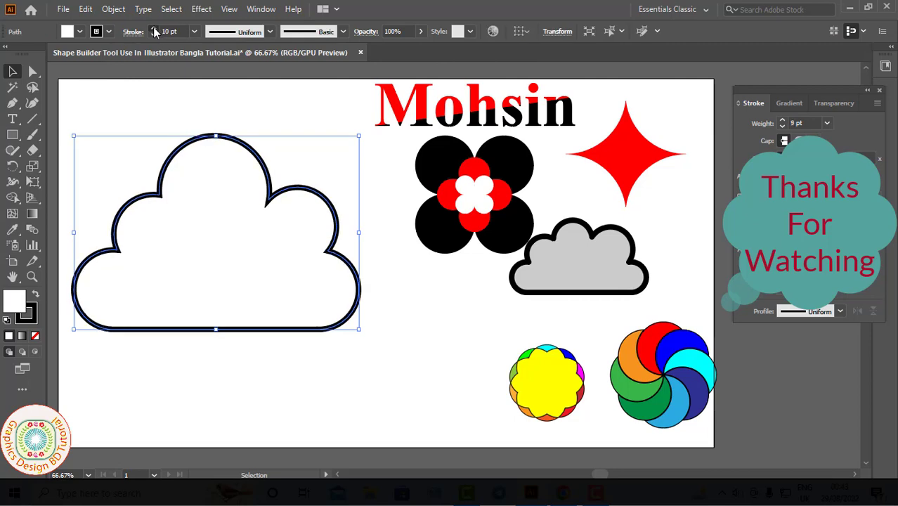
click(154, 29)
click(154, 34)
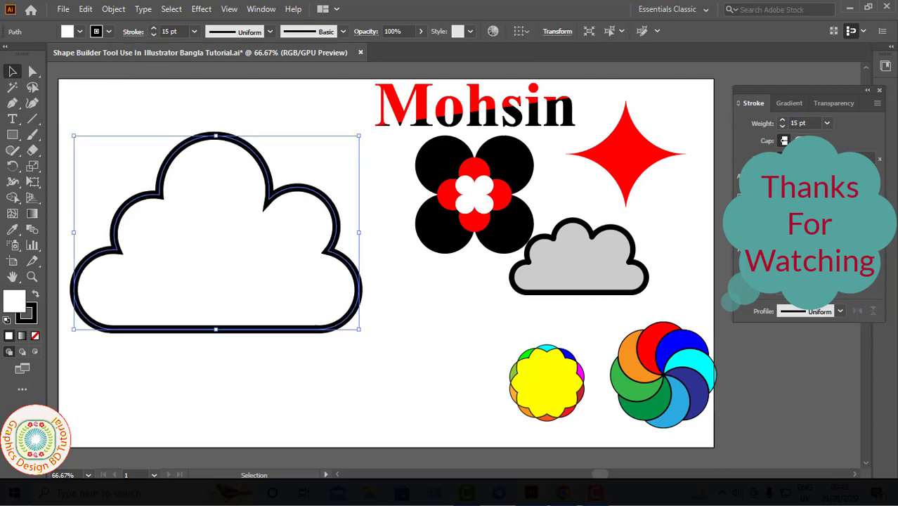
click(275, 351)
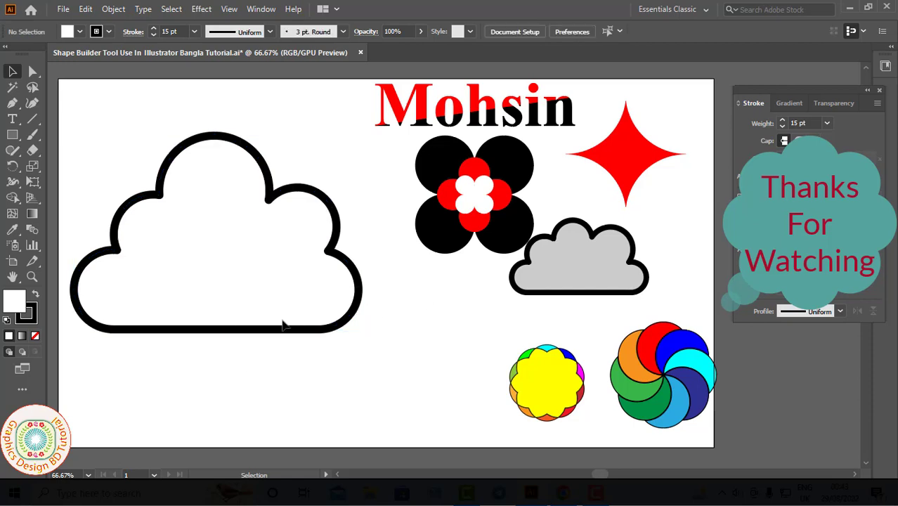